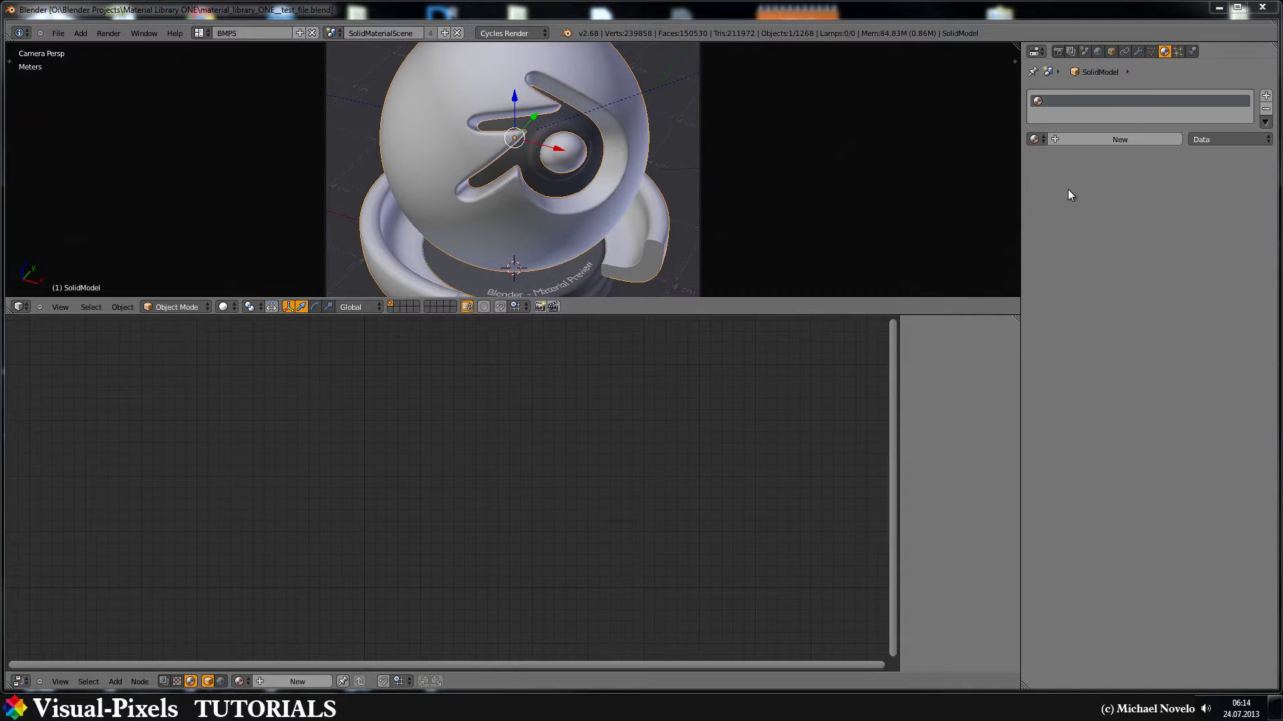
Create a new material and set its Diffuse BSDF colour to pure red (R 1.0, G 0.0).
click(1130, 138)
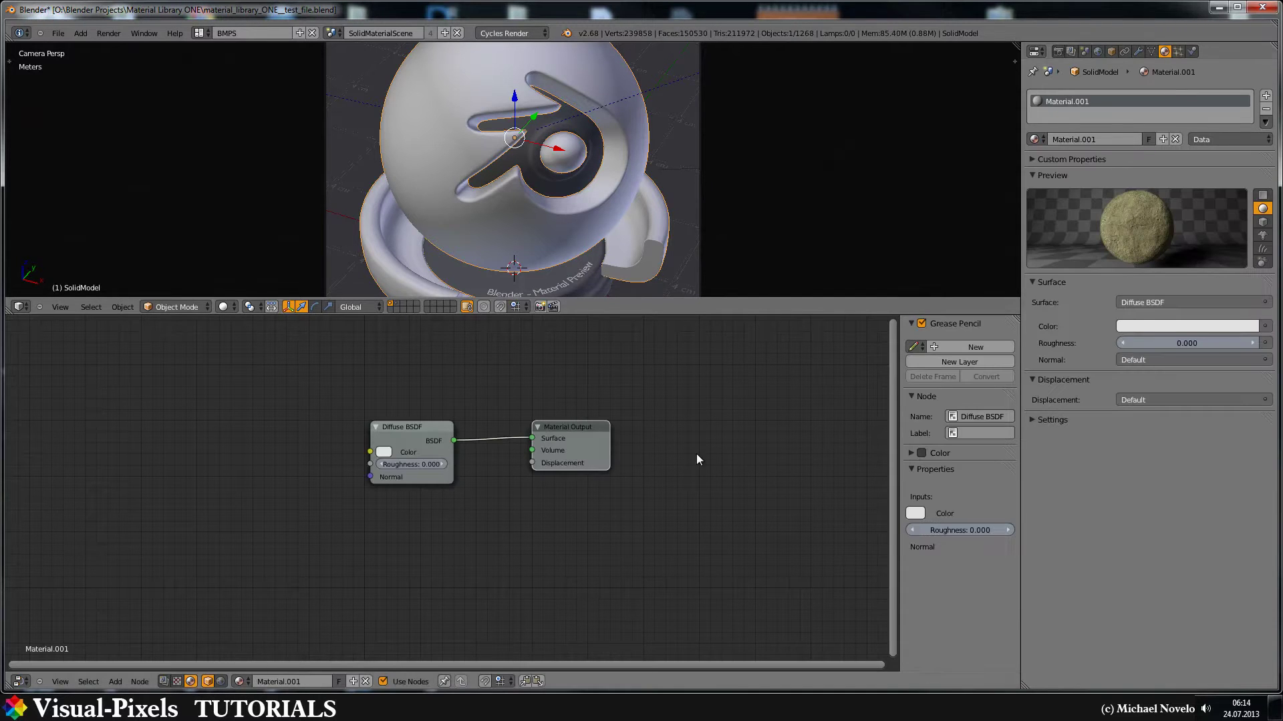
click(385, 452)
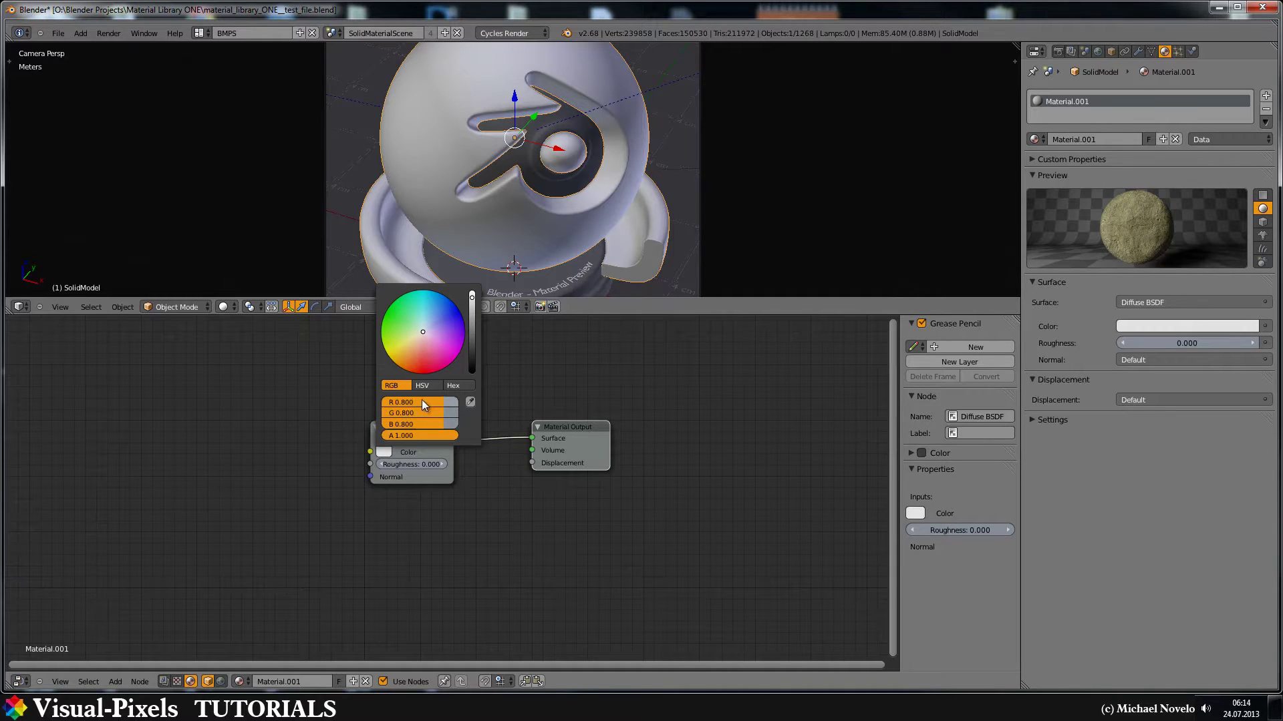
drag(457, 402, 446, 408)
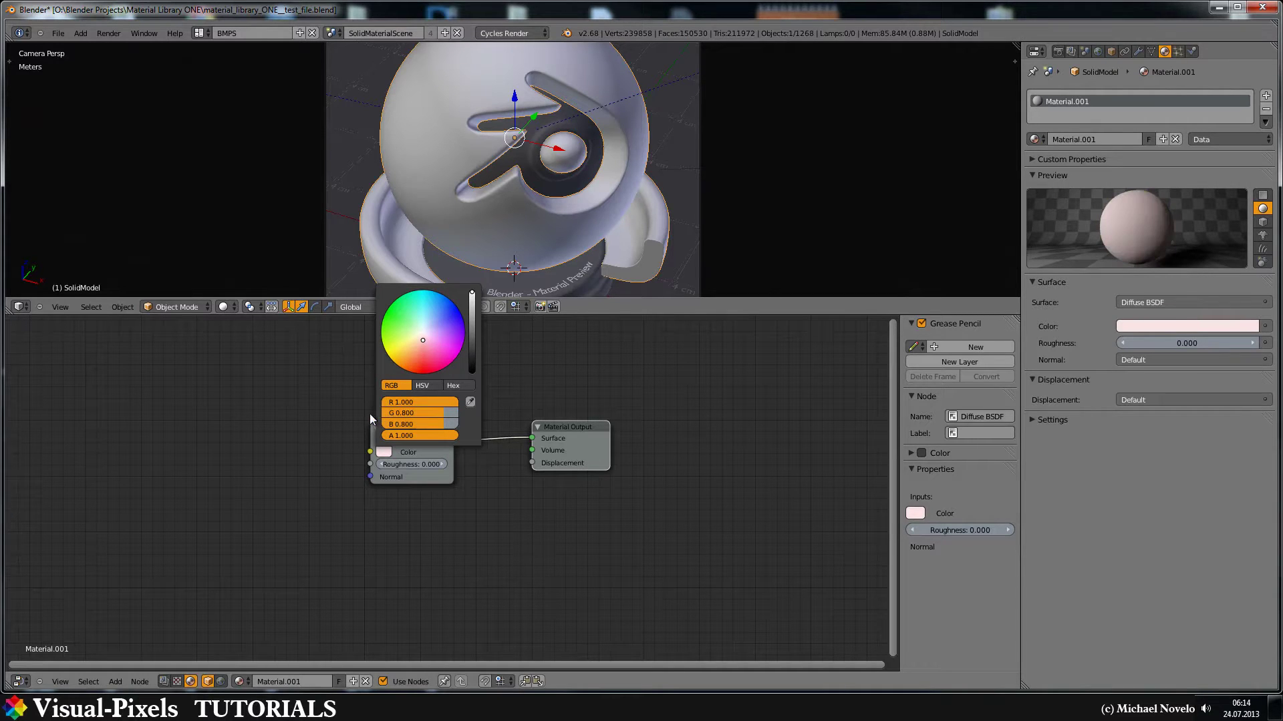
click(1034, 175)
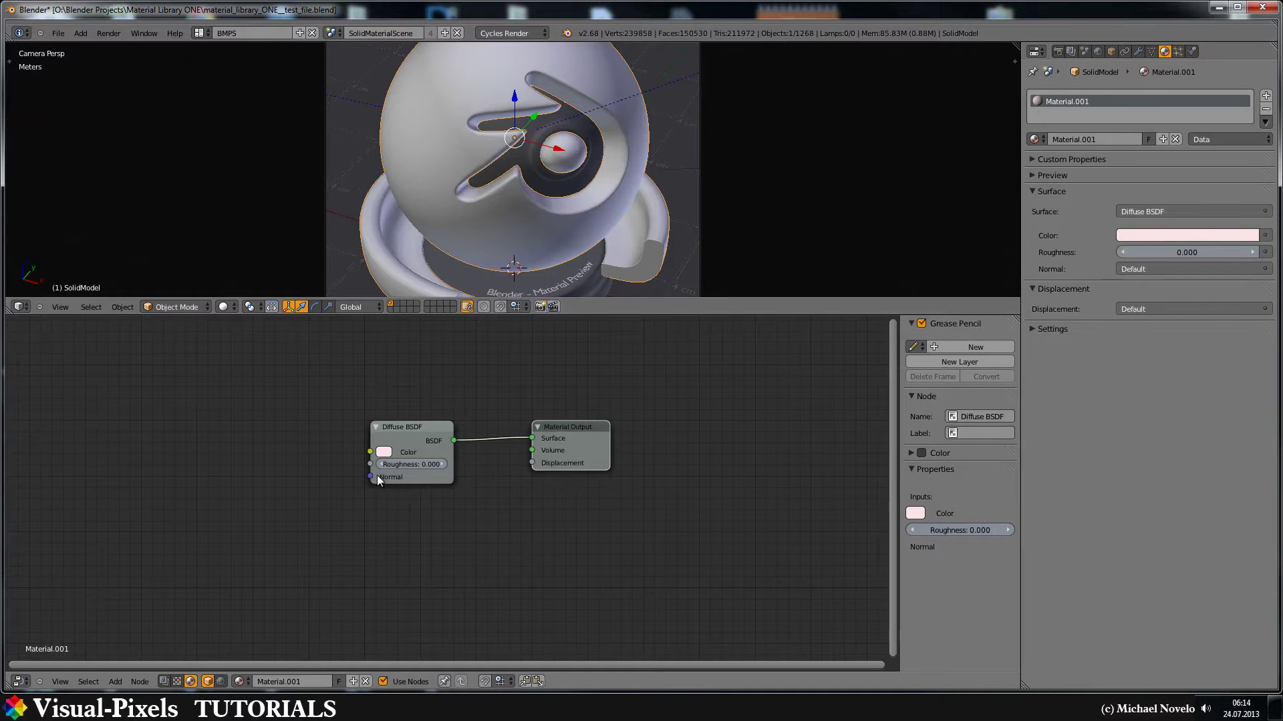
click(383, 452)
drag(443, 413, 359, 423)
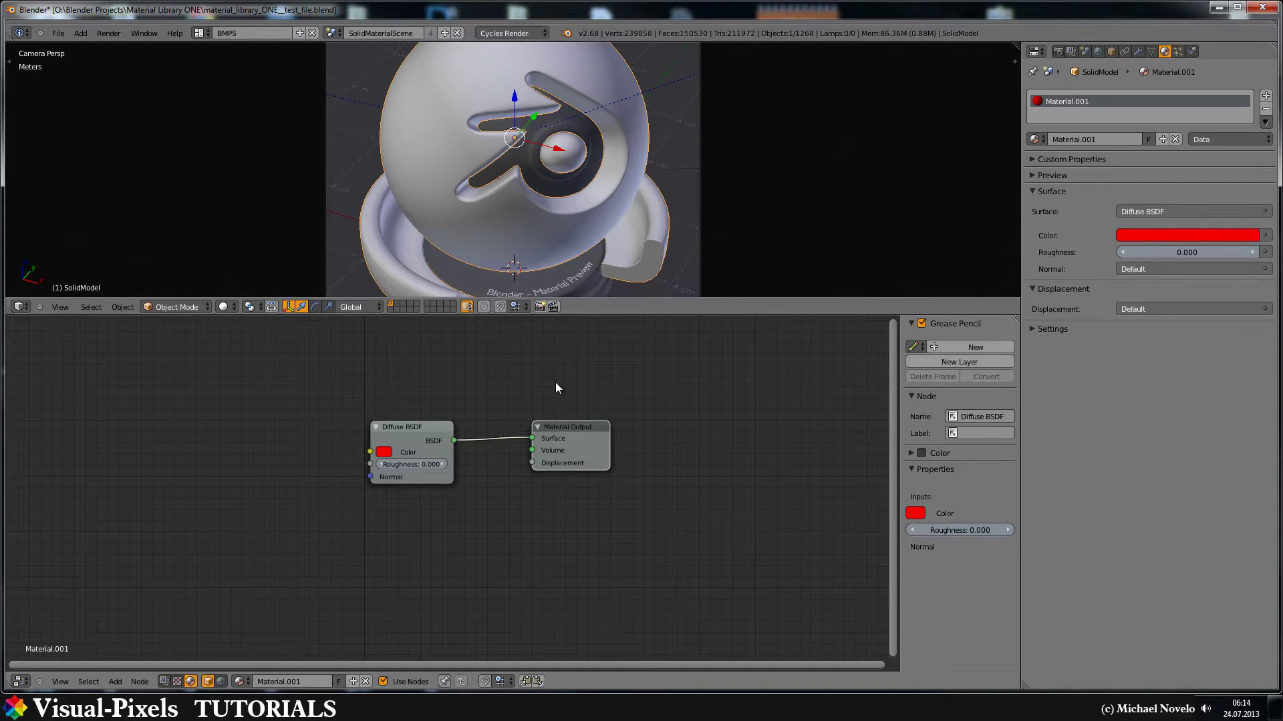
Place a Glossy BSDF node under the red Diffuse BSDF and shift Material Output further right.
click(577, 426)
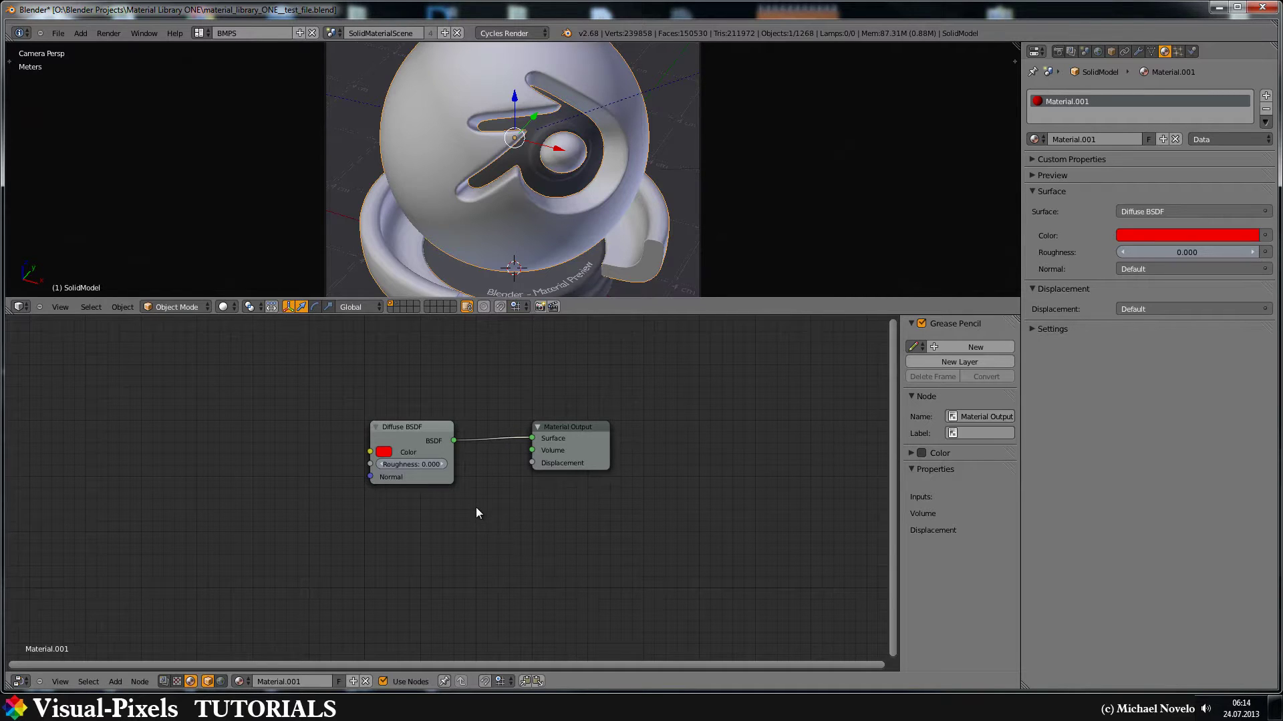
key(shift+a)
mouse_move(477, 509)
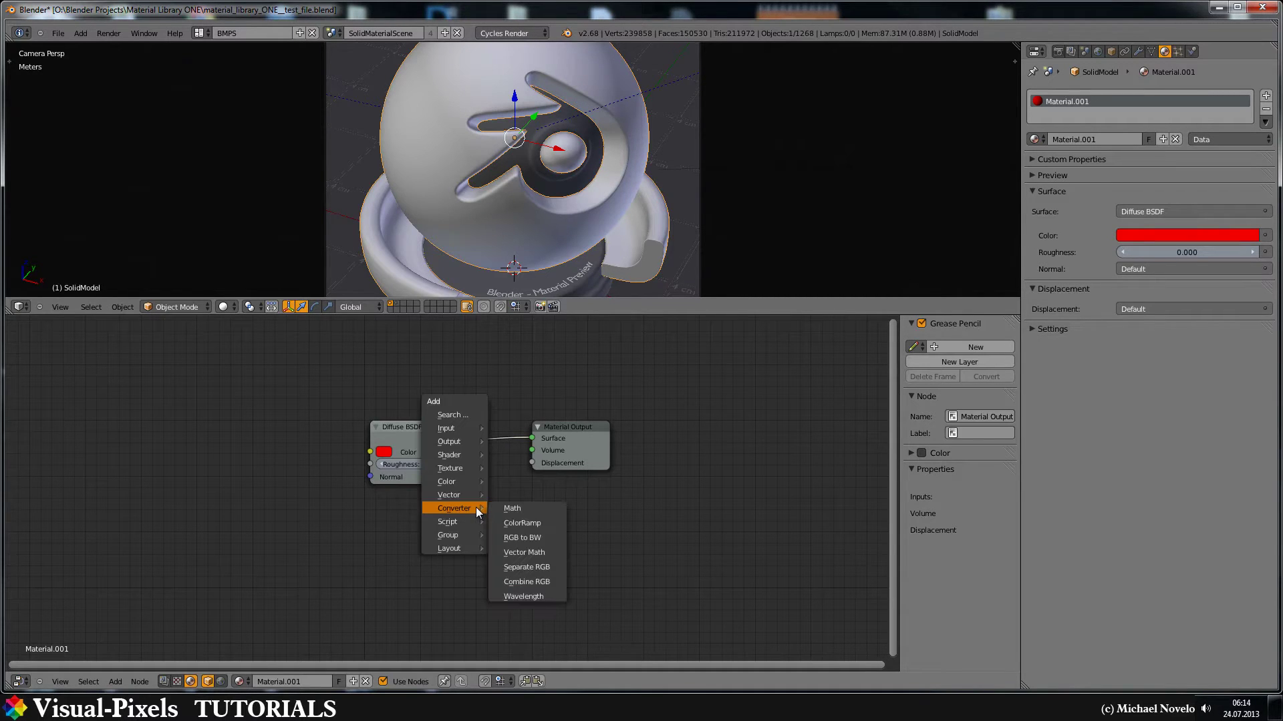
mouse_move(465, 457)
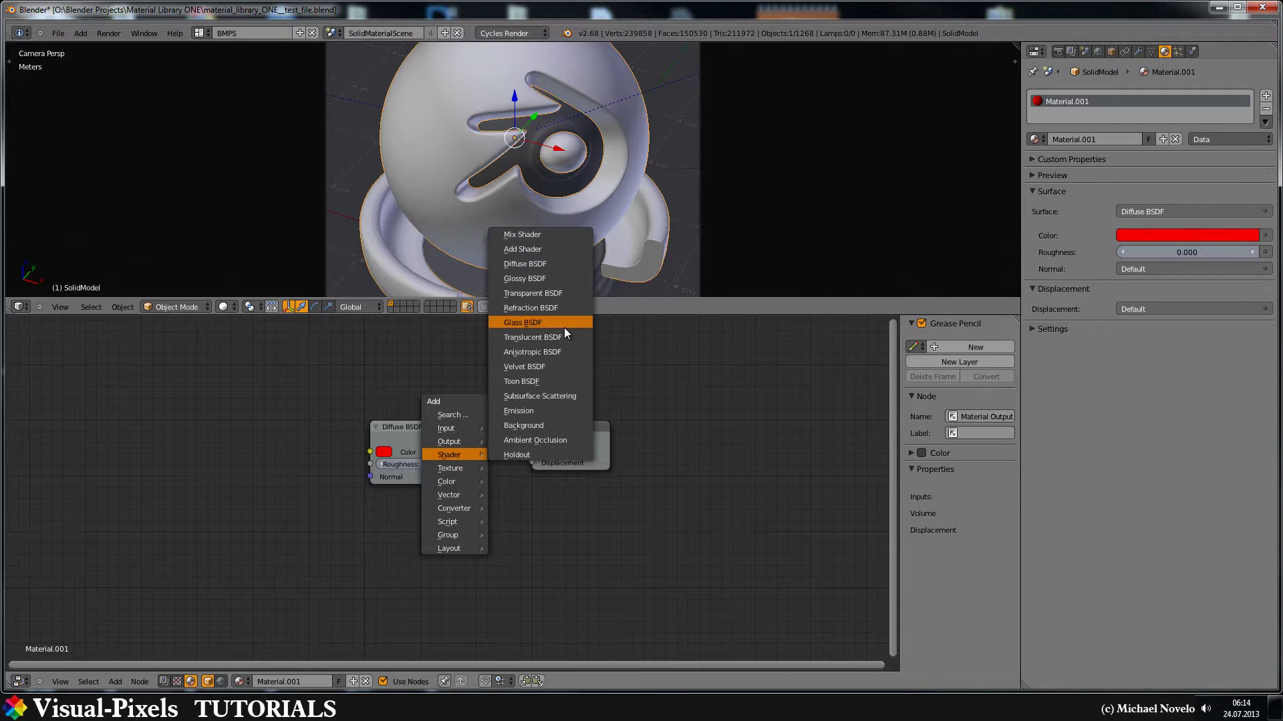
click(539, 278)
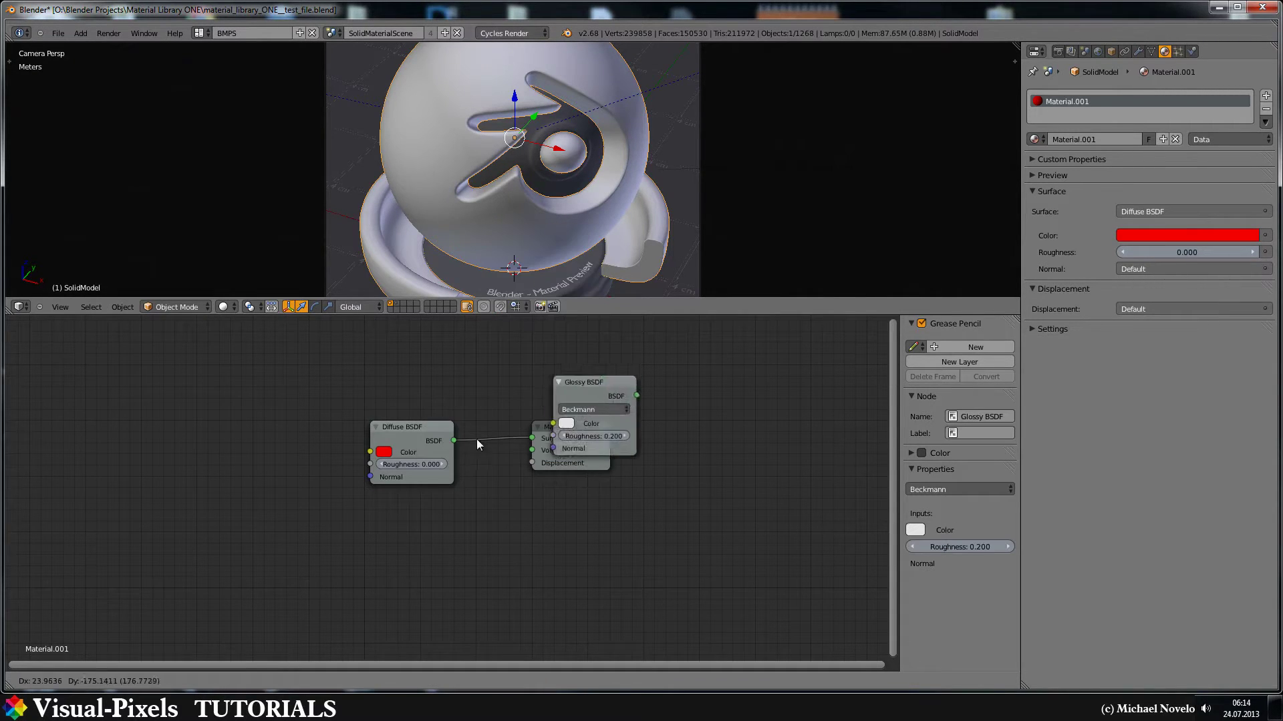
click(364, 511)
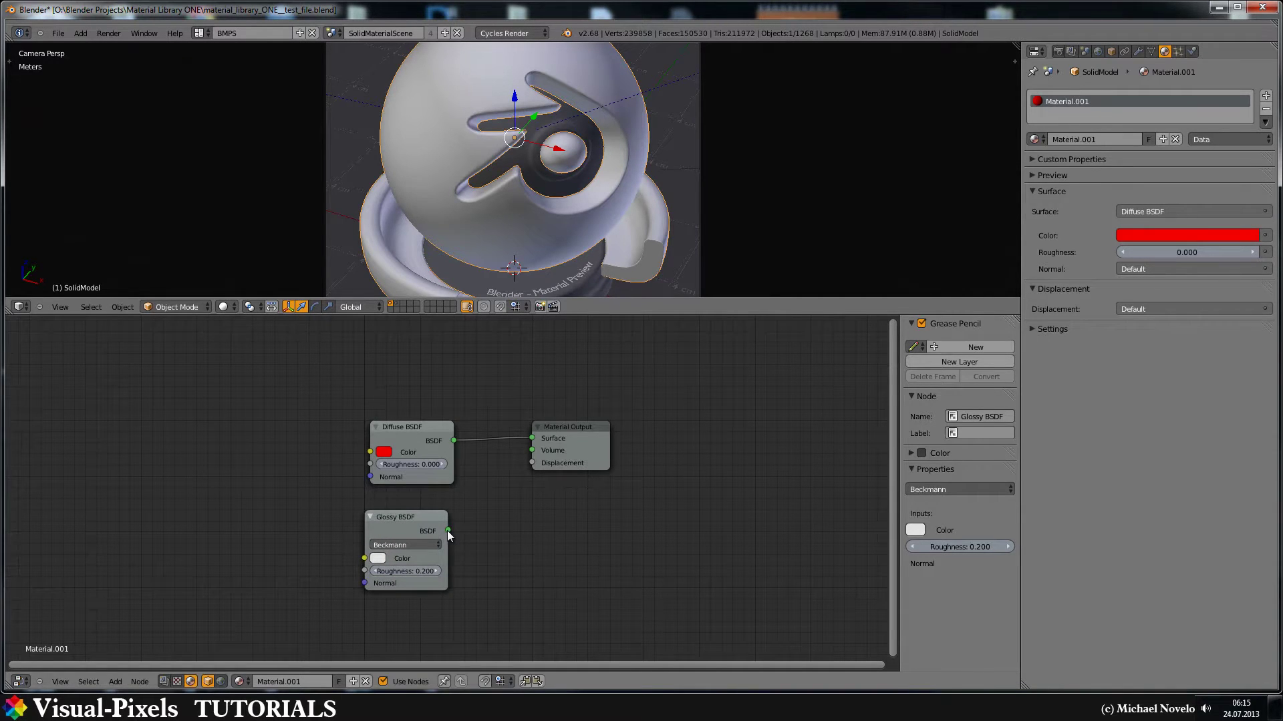
click(576, 427)
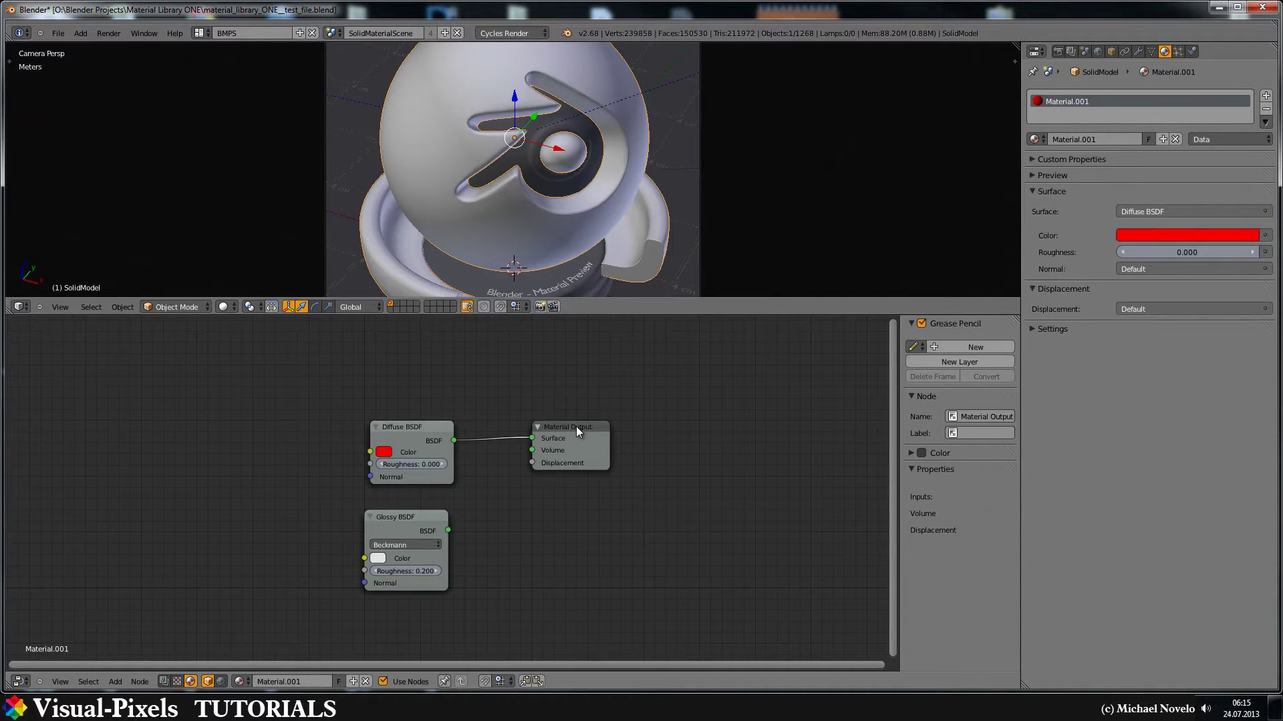
drag(576, 426, 781, 426)
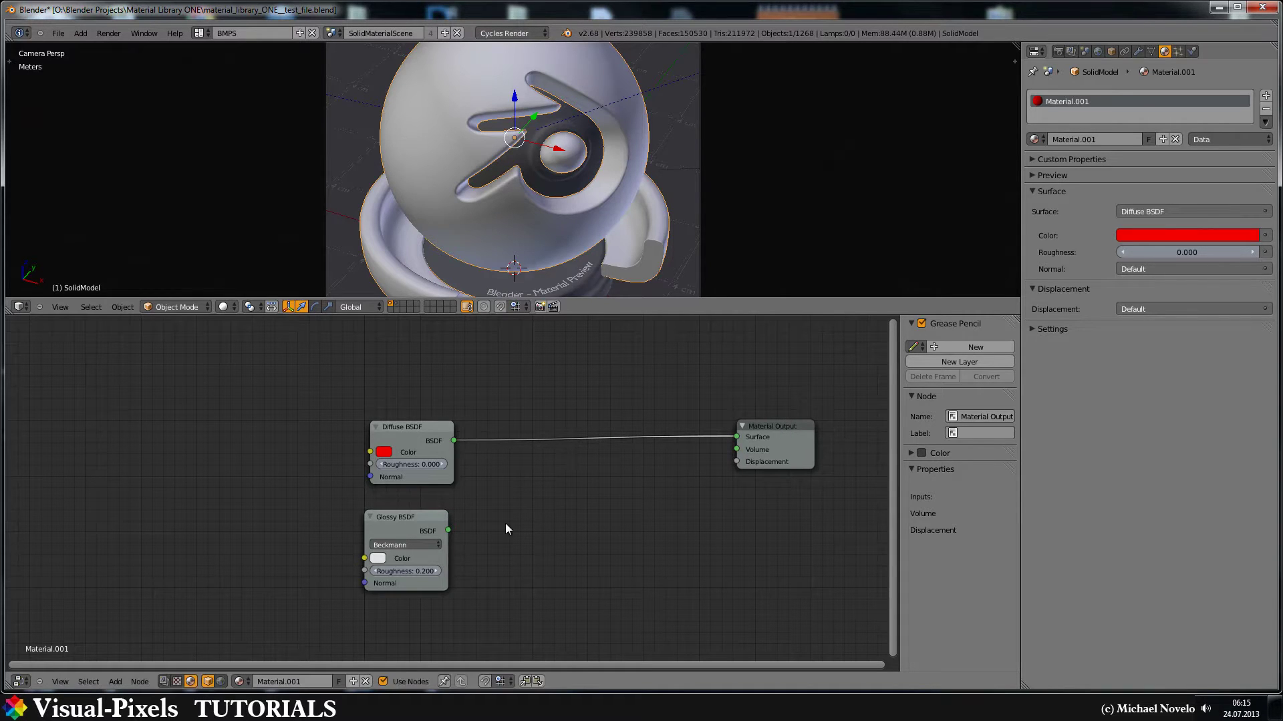
Insert a Mix Shader on the Diffuse–Output link and connect Glossy BSDF to its second Shader input.
key(shift+a)
mouse_move(506, 524)
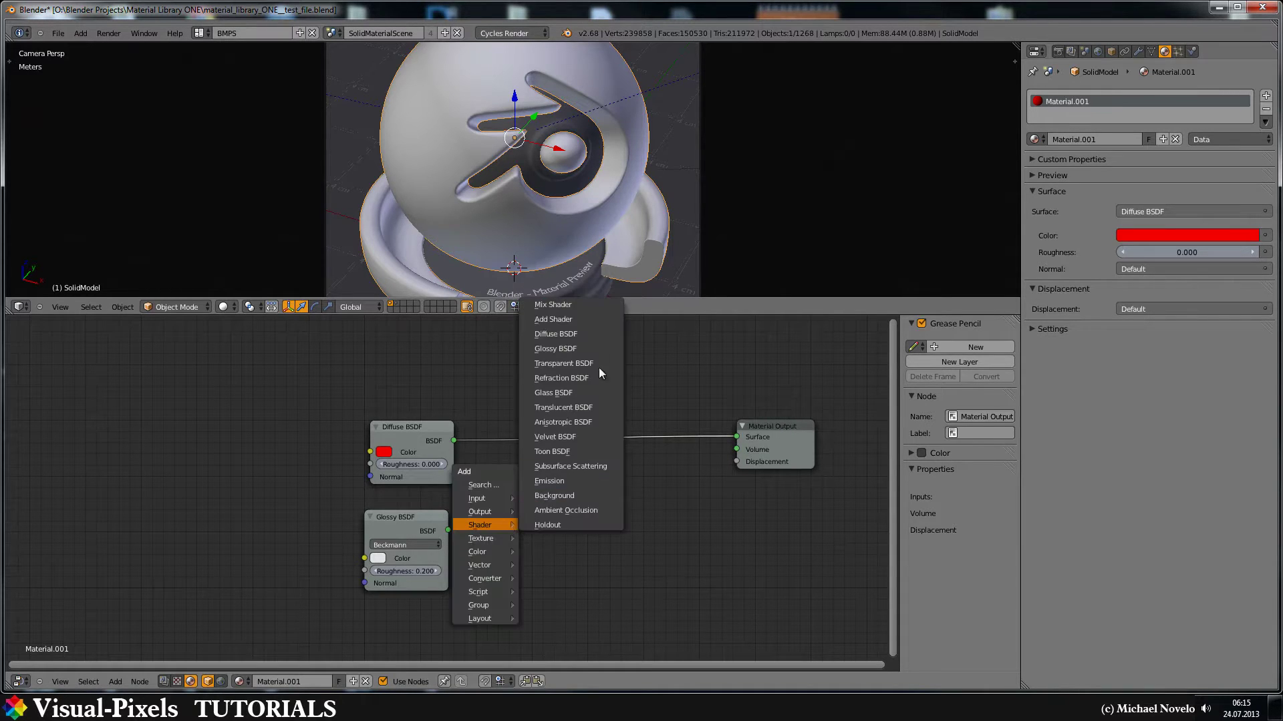
click(583, 303)
click(551, 404)
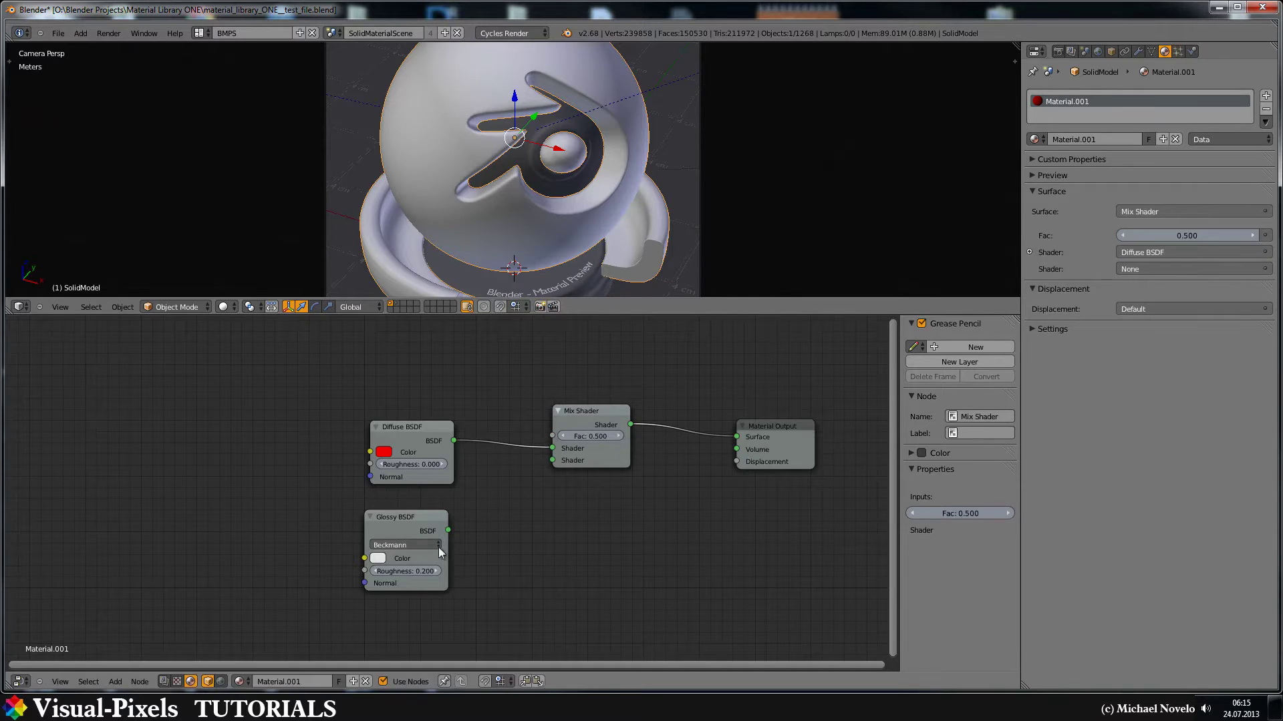
drag(448, 531, 554, 460)
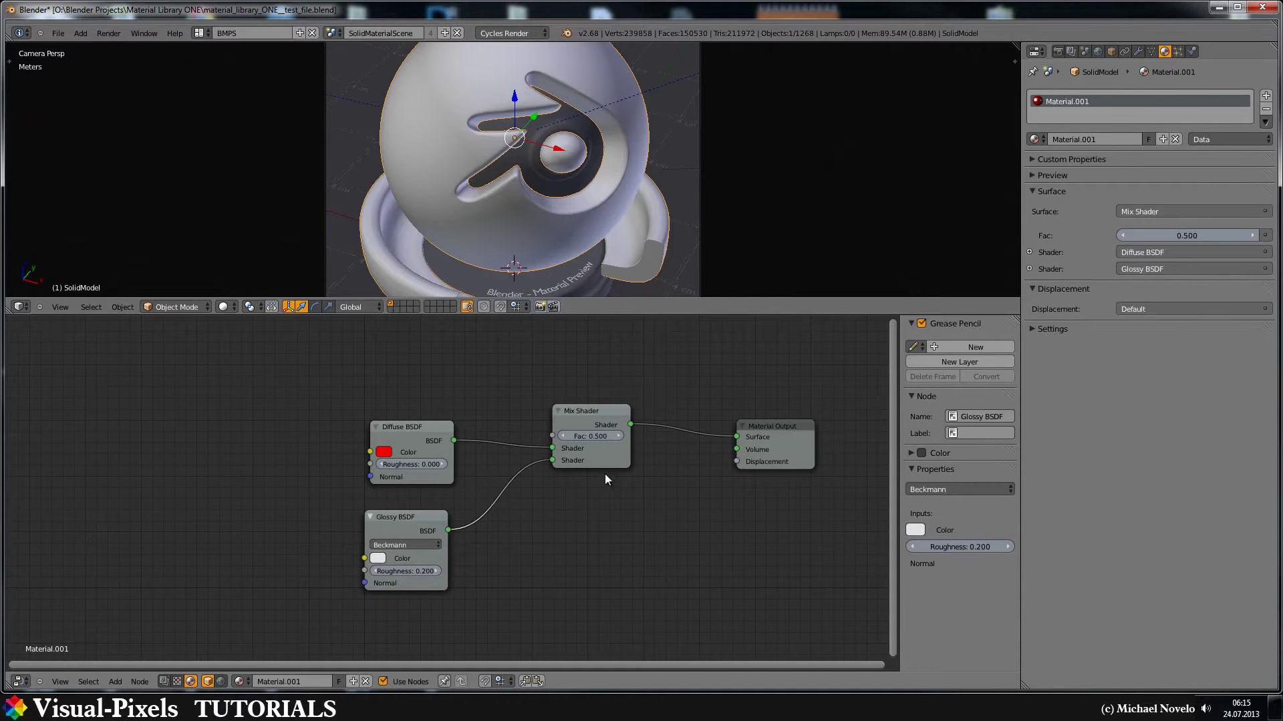
click(231, 307)
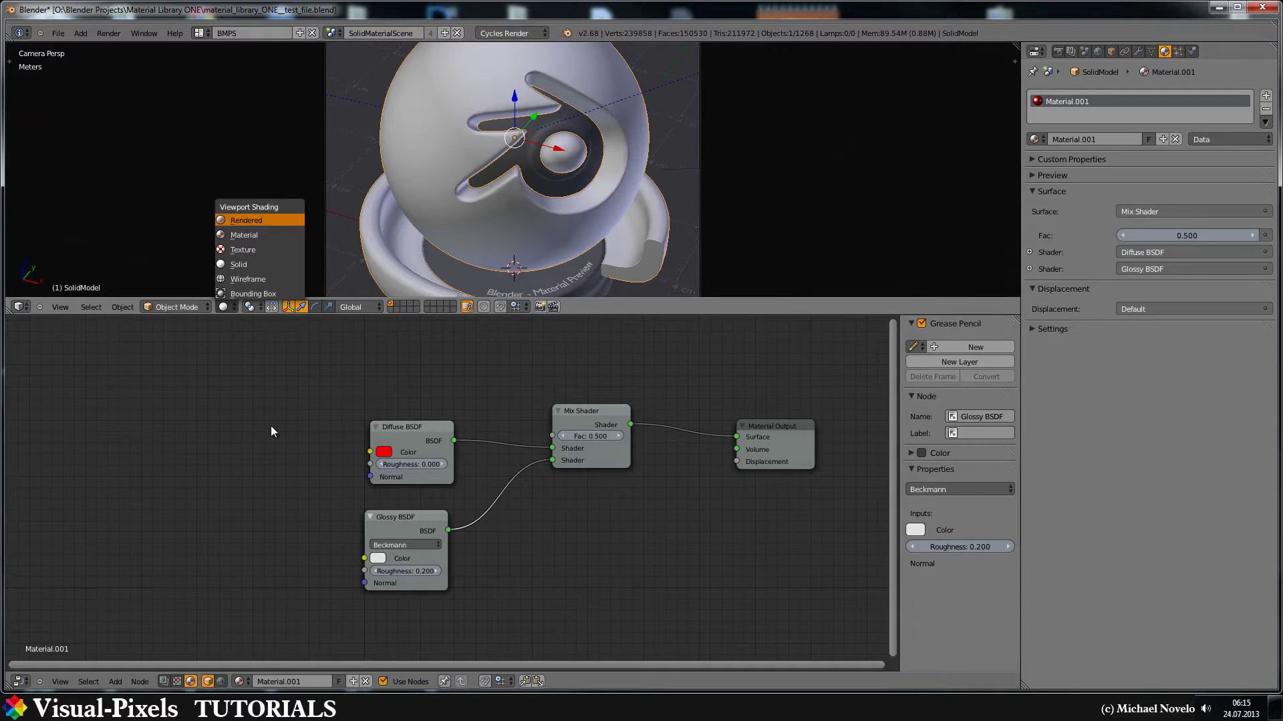
Switch the 3D view to Rendered shading to preview the Cycles material.
key(Return)
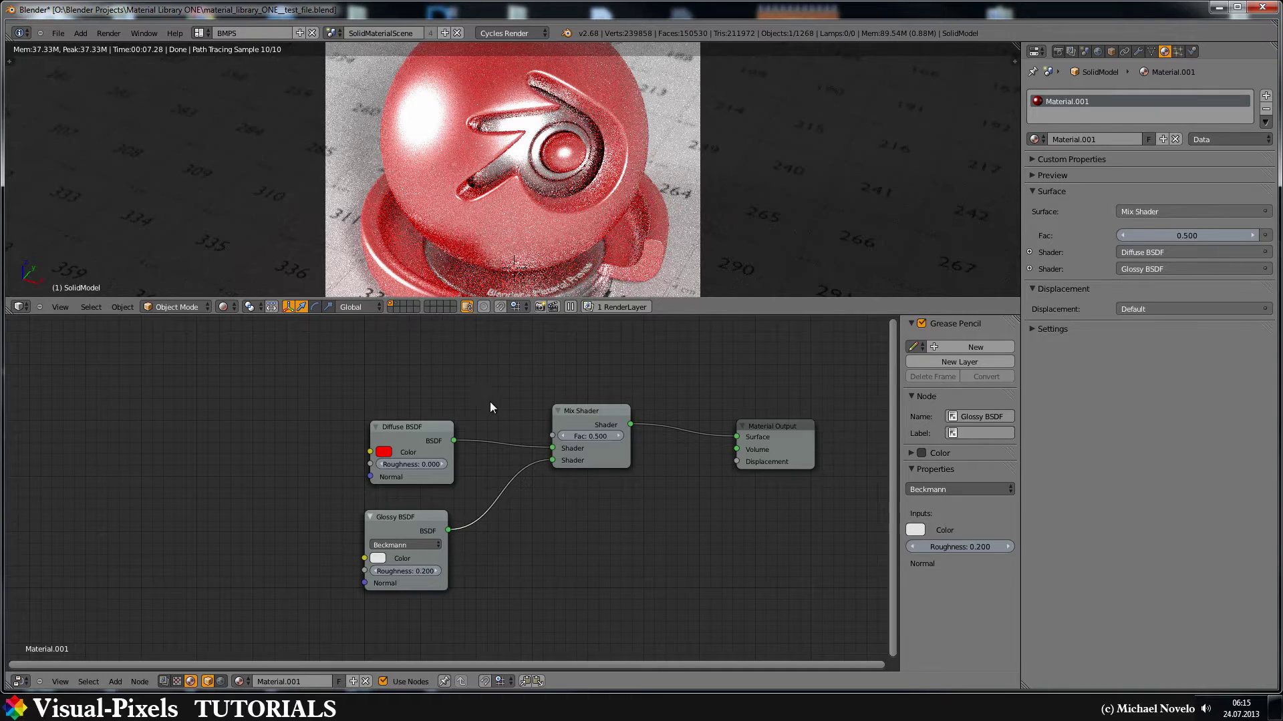
Set the Glossy BSDF roughness to 0.05.
click(412, 569)
text(.05)
key(Return)
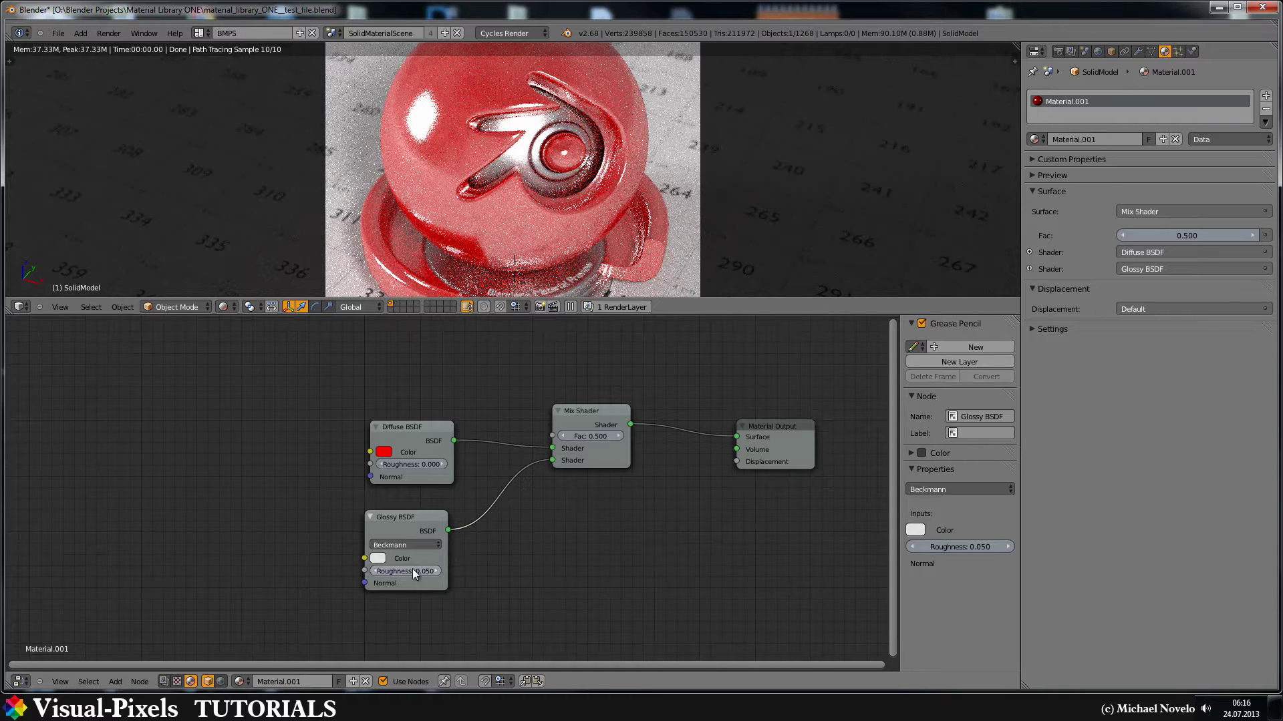
Add a Layer Weight node at the top left and link its Facing output to the Mix Shader Fac.
key(shift+a)
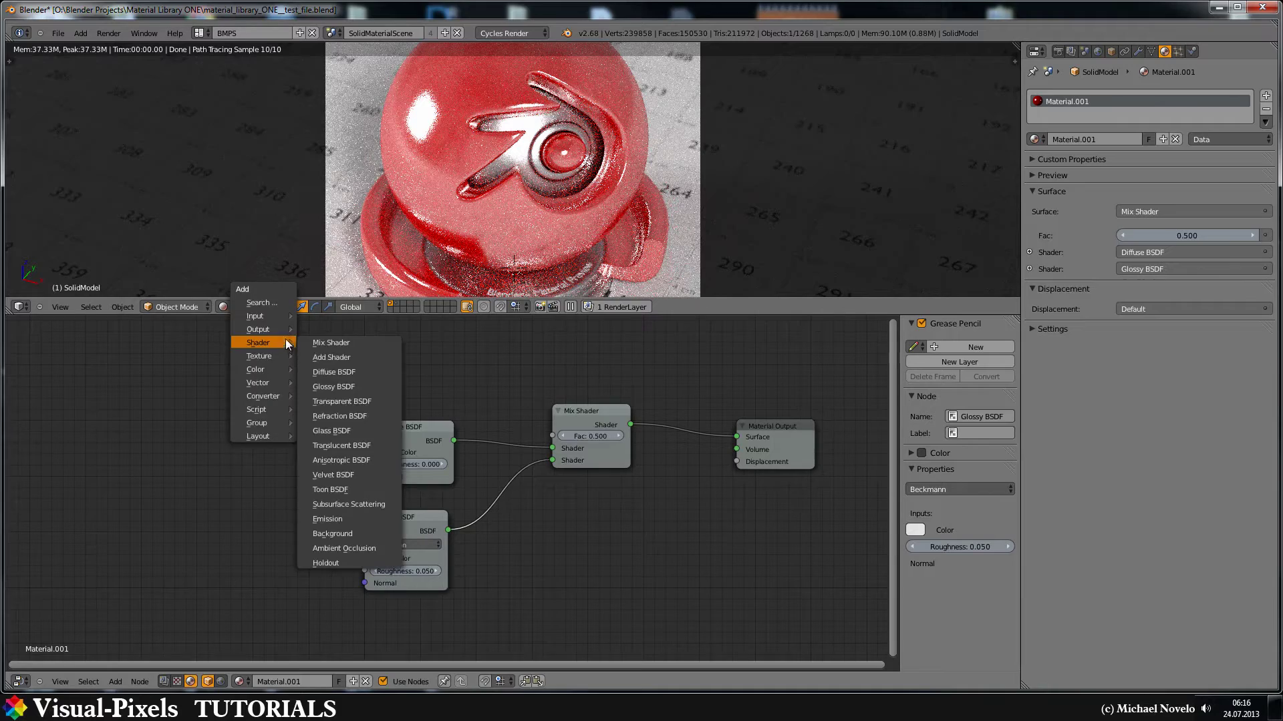
mouse_move(275, 314)
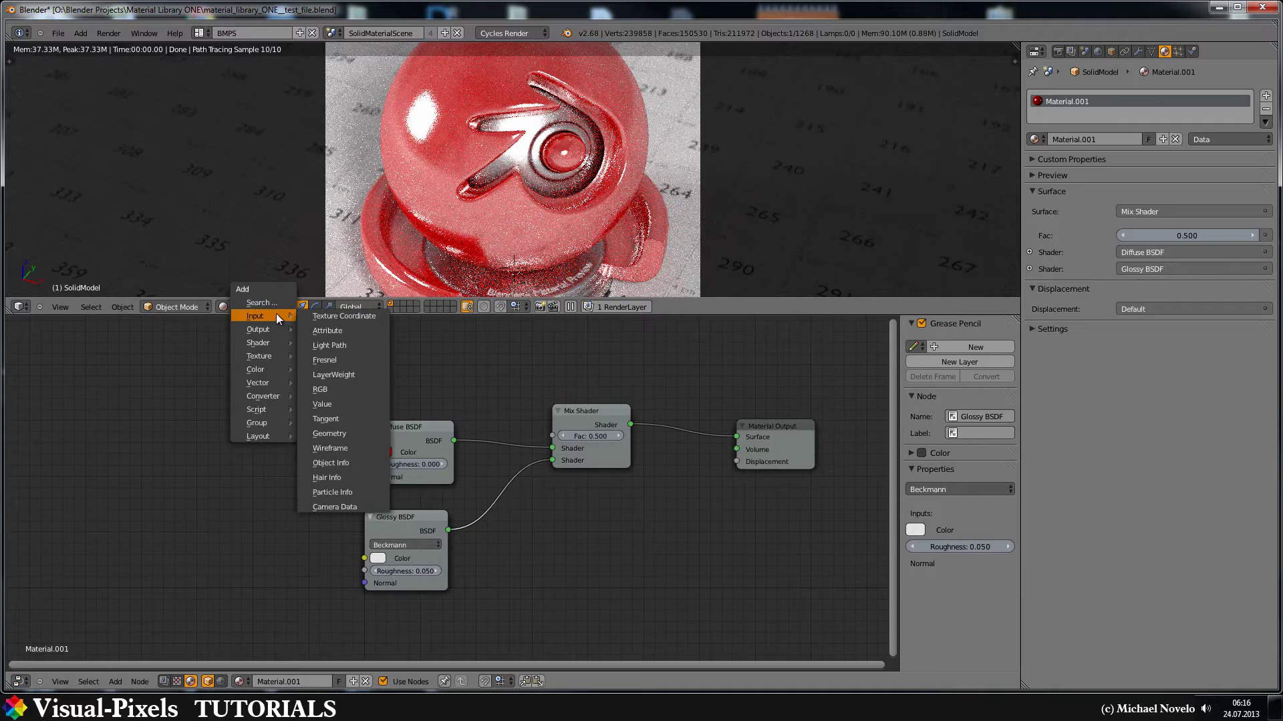
click(330, 375)
right_click(242, 342)
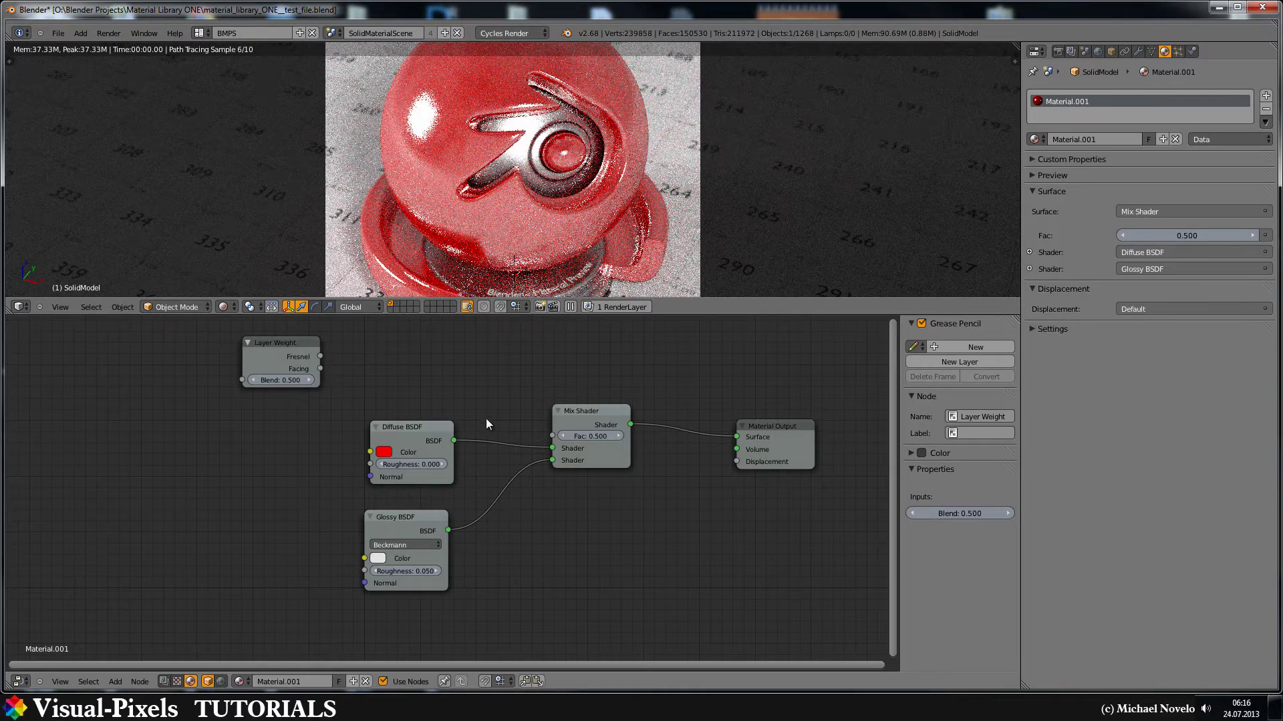
drag(525, 428, 553, 435)
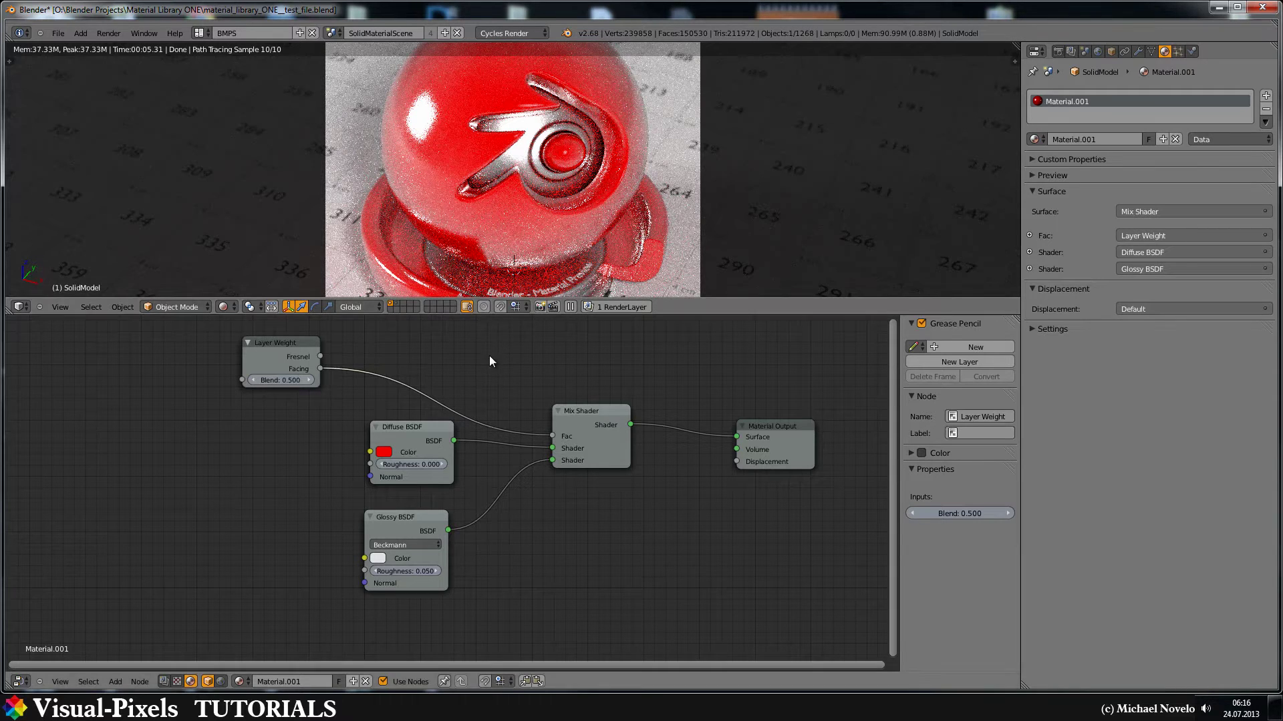
Insert a Multiply Math node between Facing and Fac, with Facing feeding both its inputs.
key(shift+a)
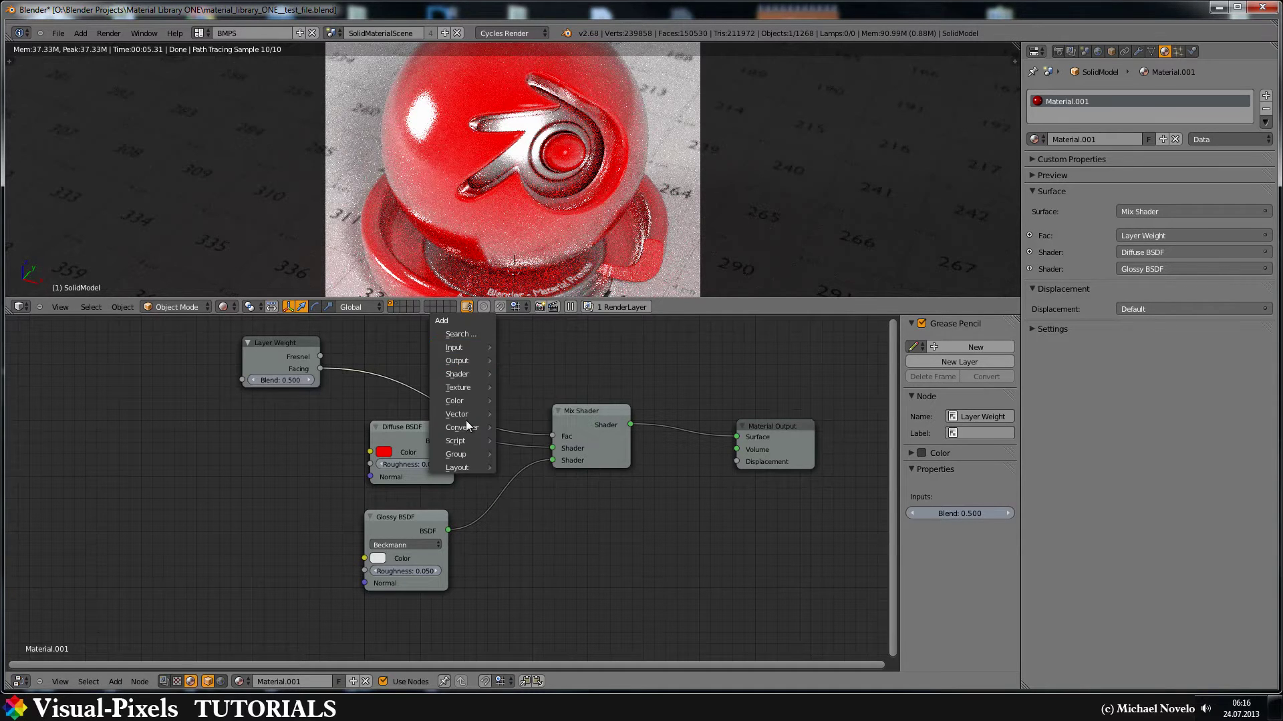
mouse_move(467, 423)
click(527, 426)
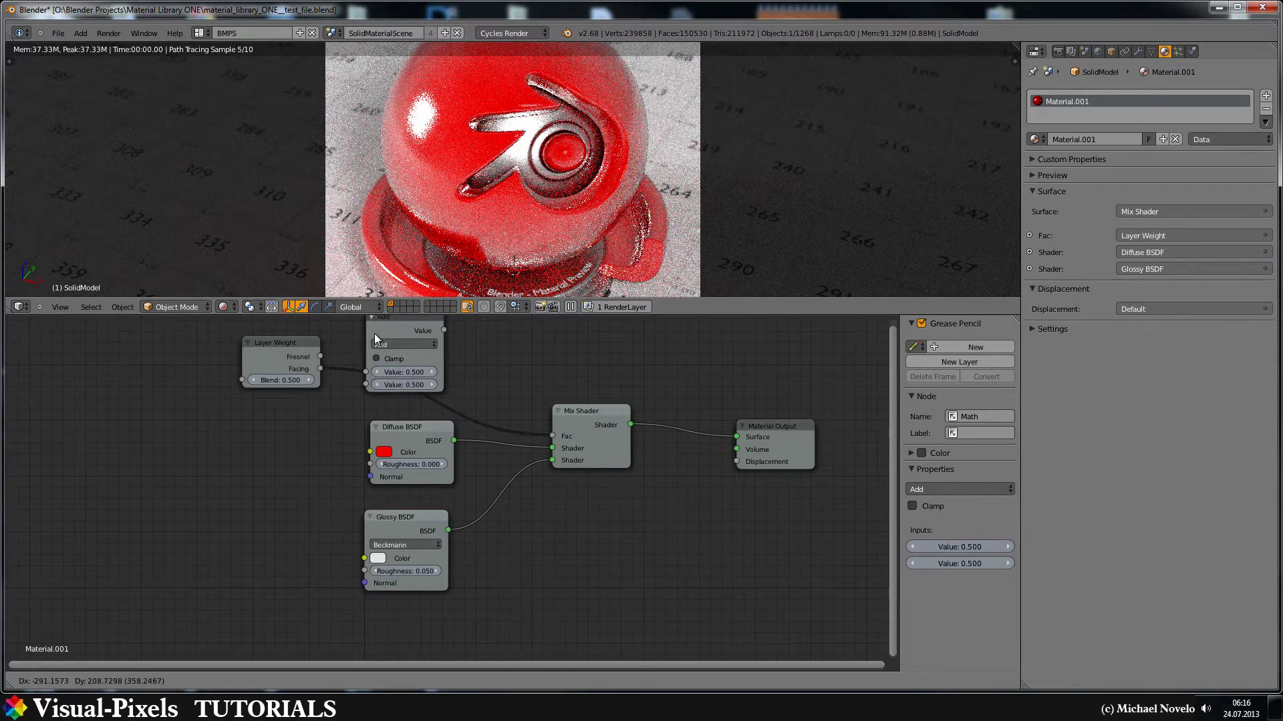
click(374, 334)
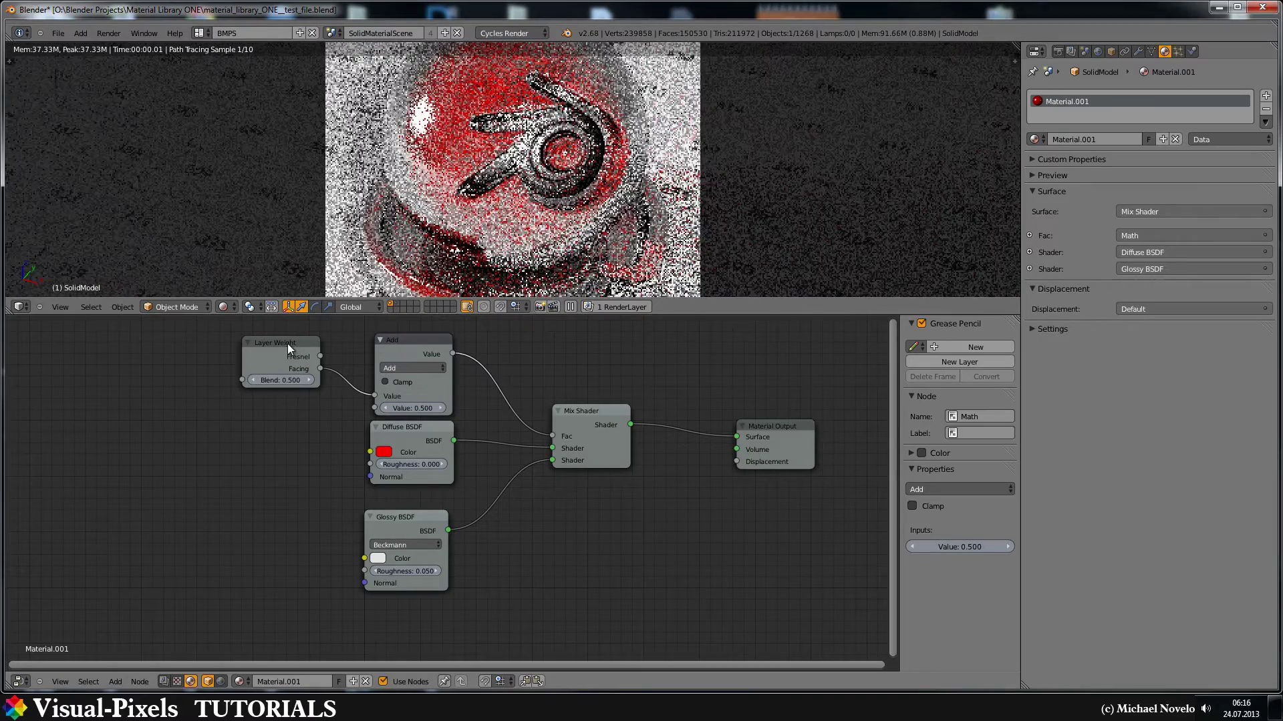
click(439, 370)
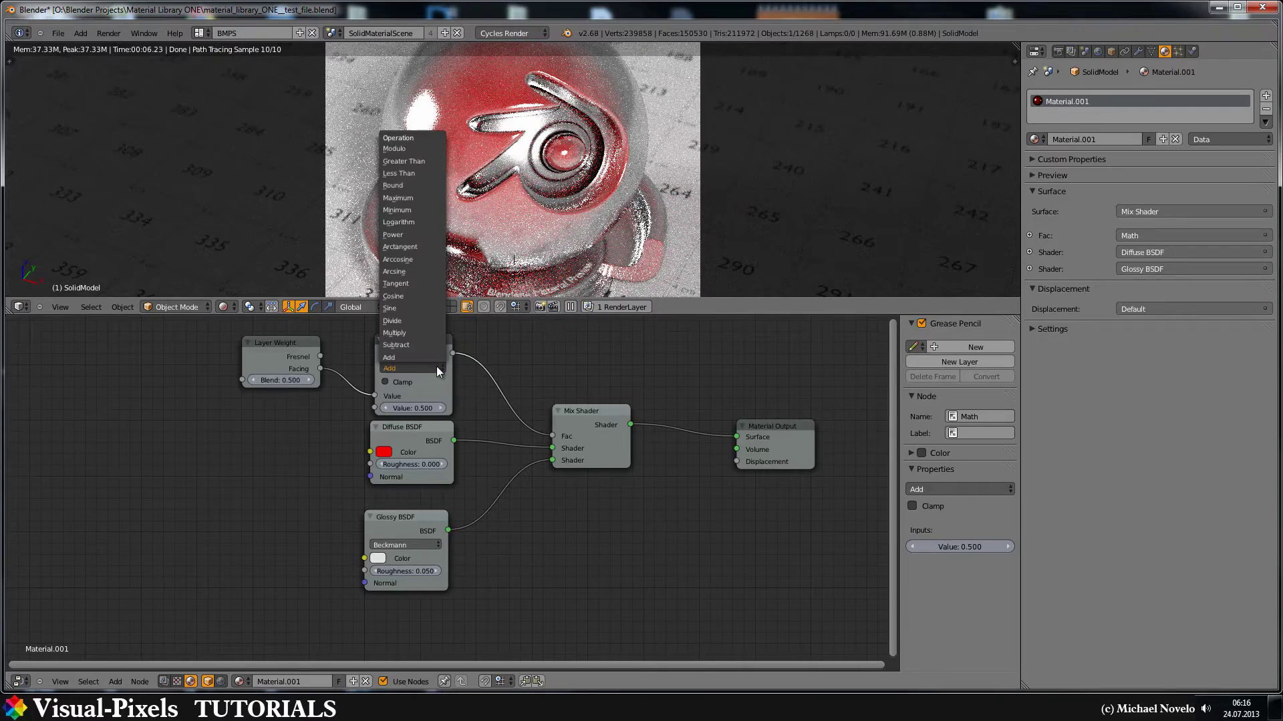
click(402, 333)
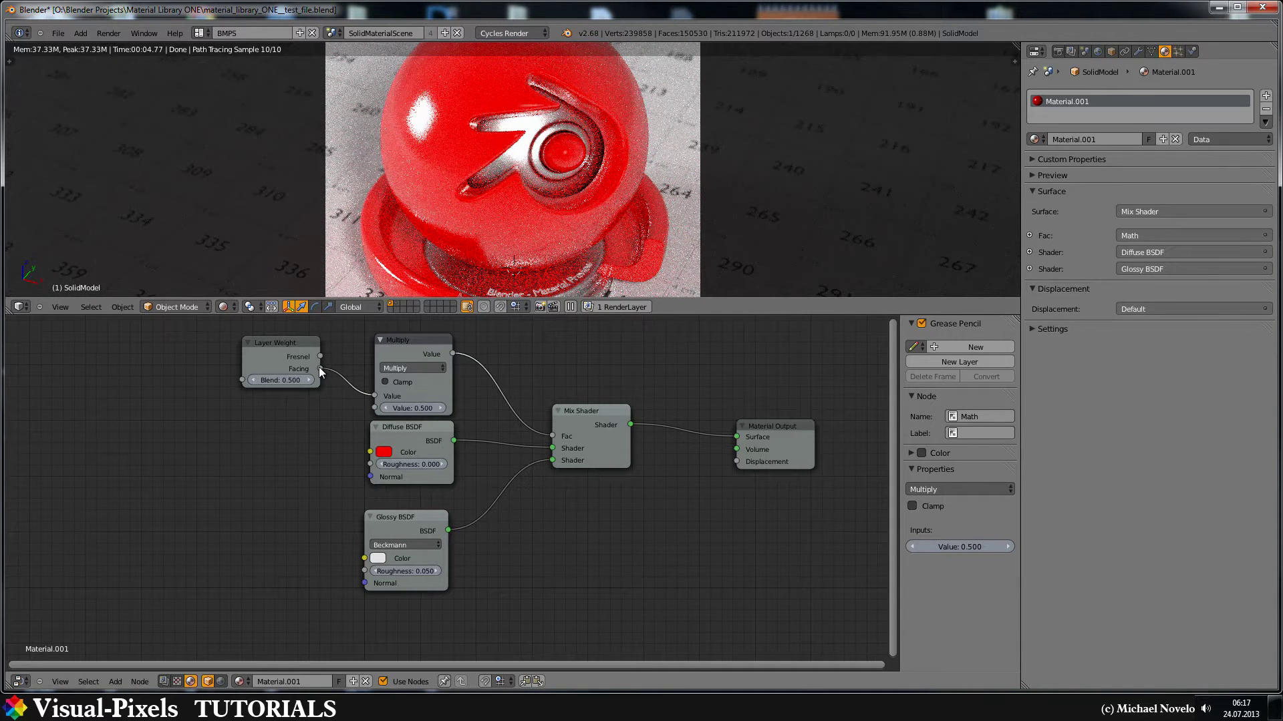
drag(321, 369, 376, 407)
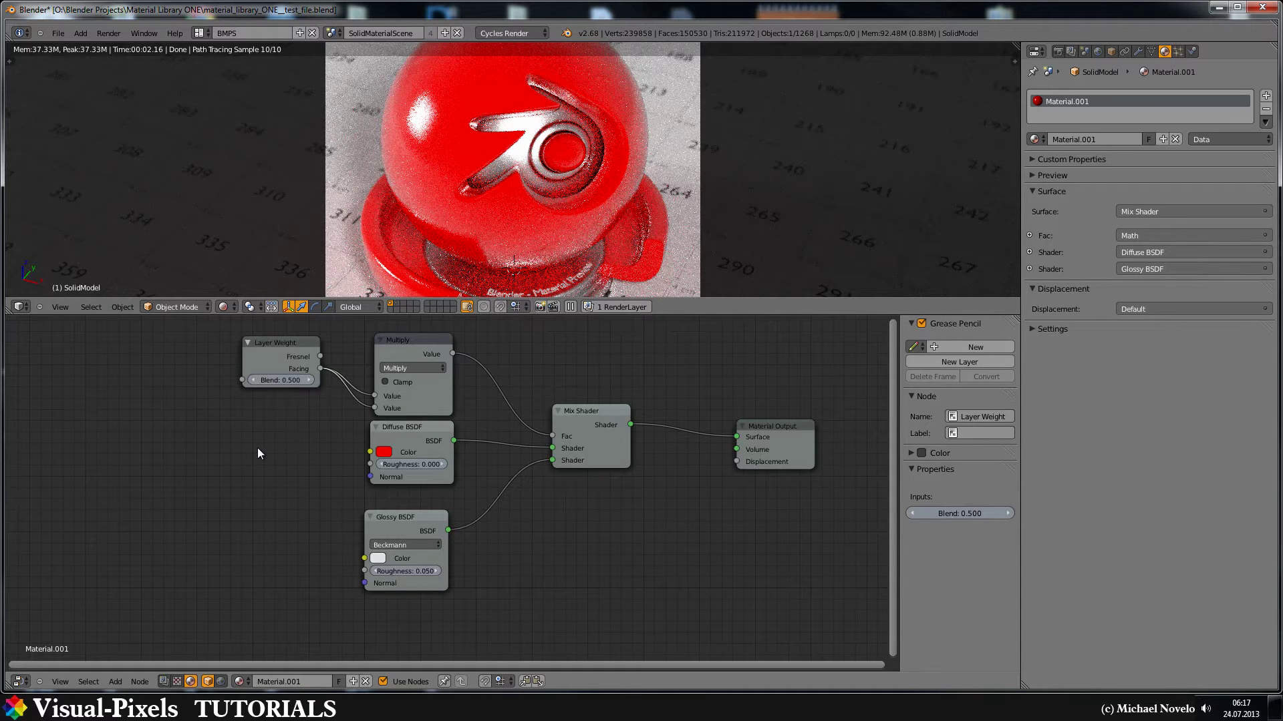
Add a Fresnel node (IOR 1.450) left of Diffuse BSDF, linking then cutting its Fac-to-Mix connection.
key(shift+a)
mouse_move(257, 373)
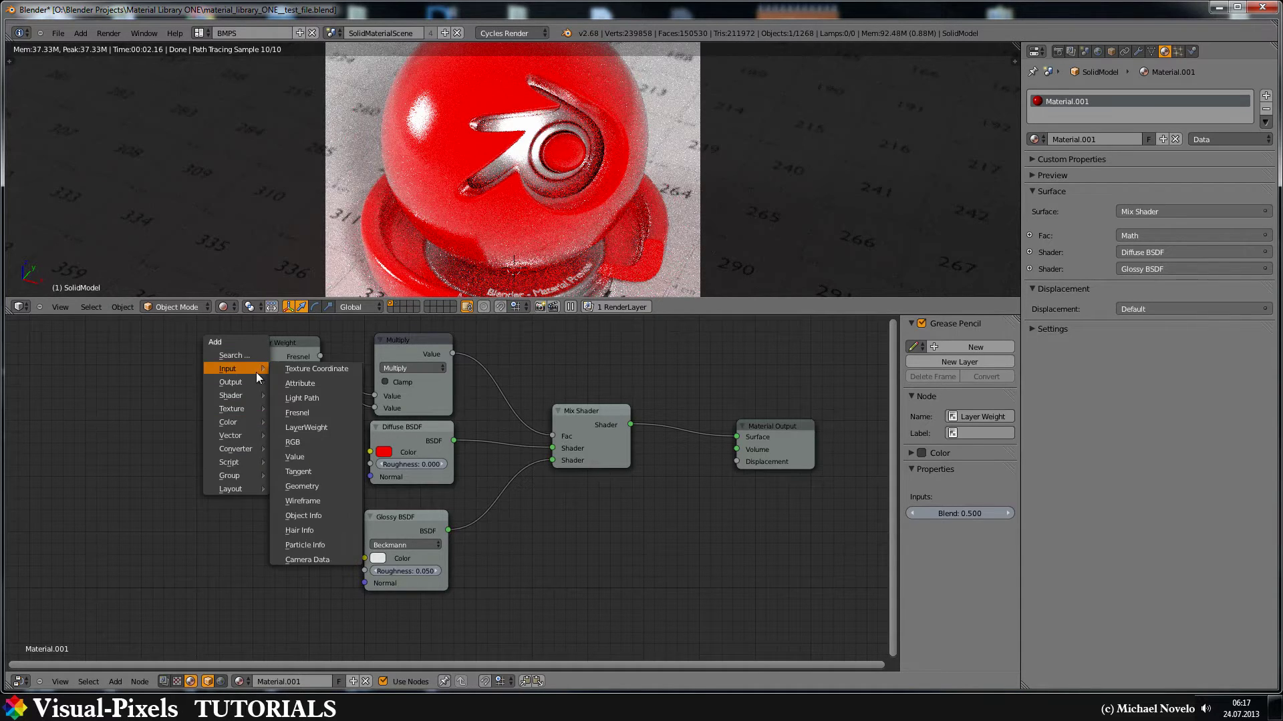
click(310, 414)
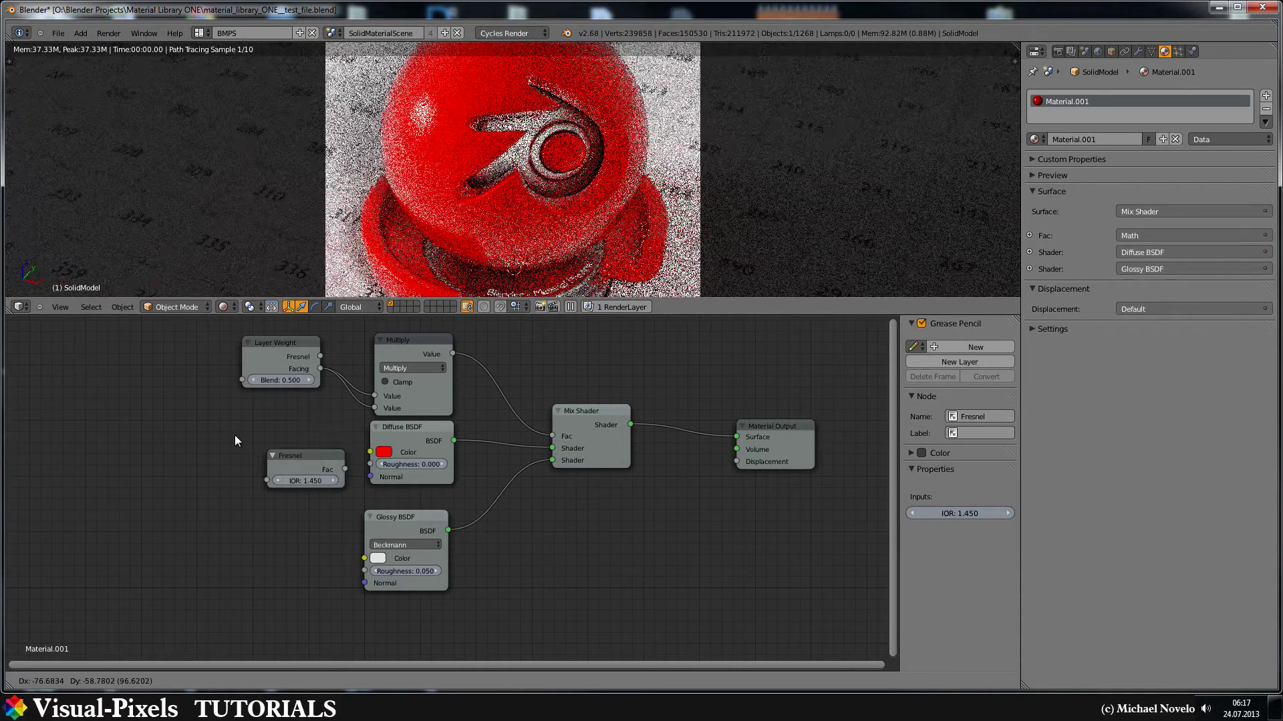
click(270, 467)
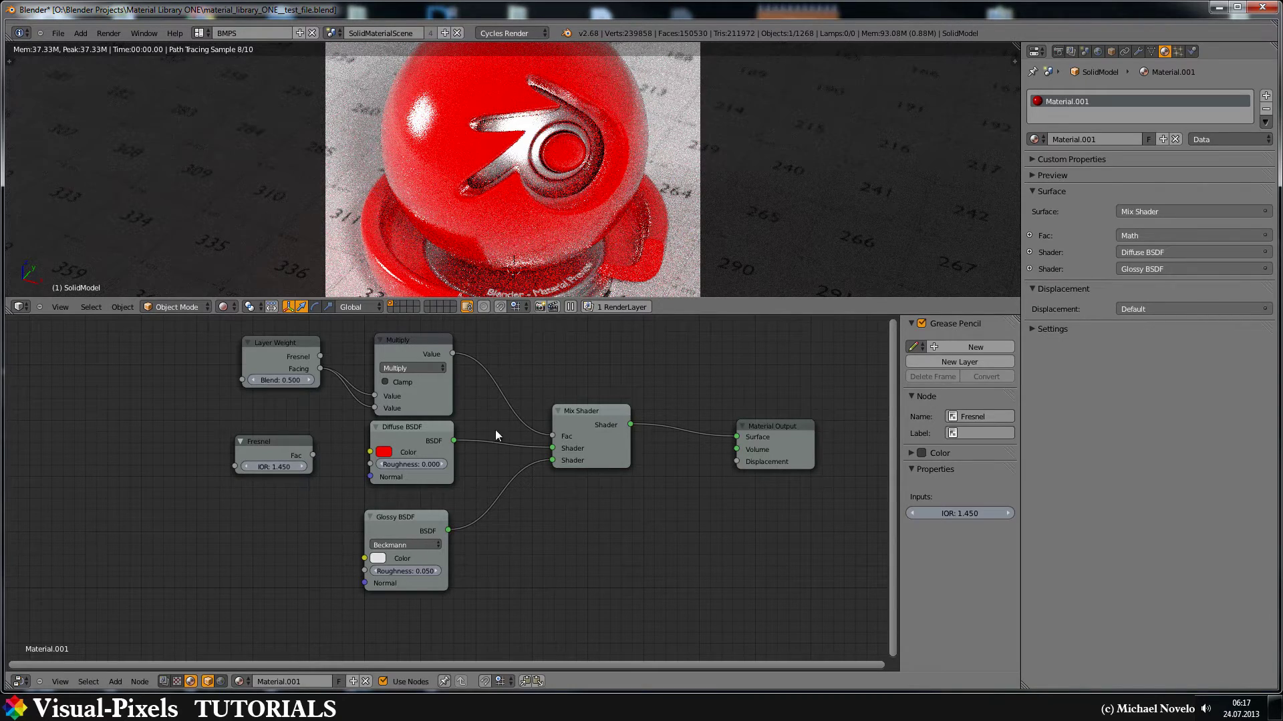
drag(525, 428, 552, 437)
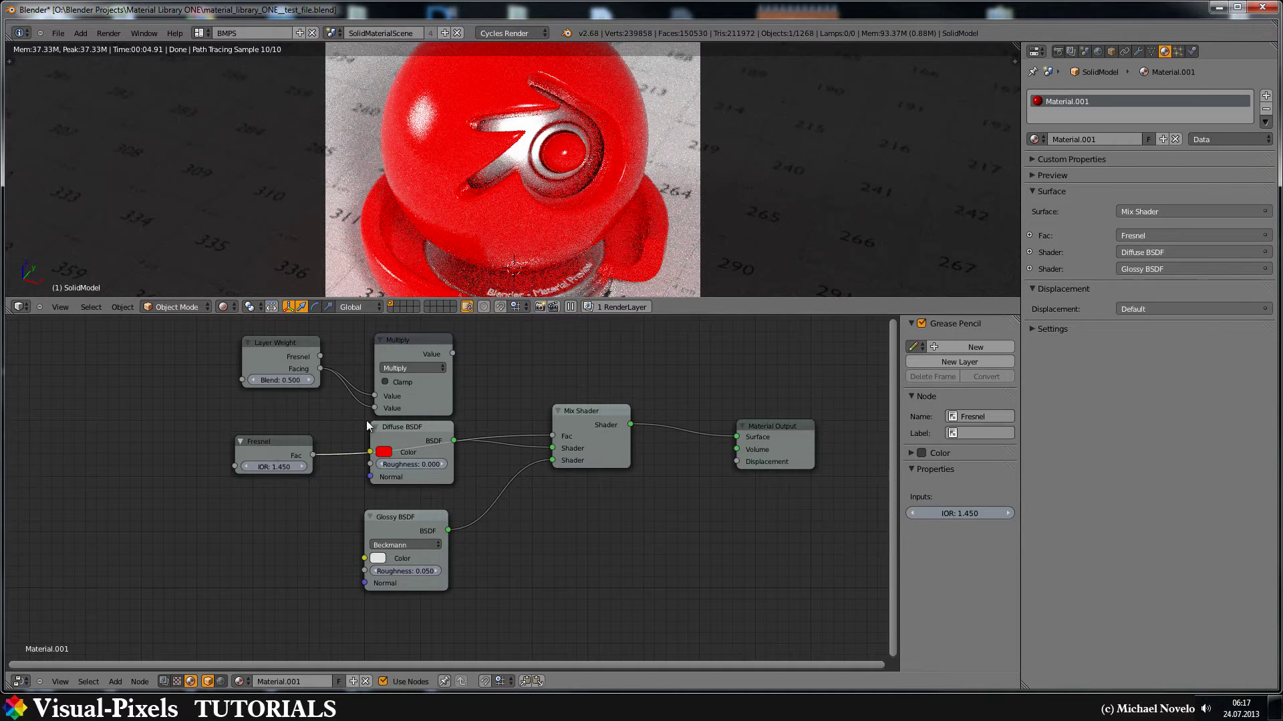
ctrl+right_drag(525, 419, 527, 443)
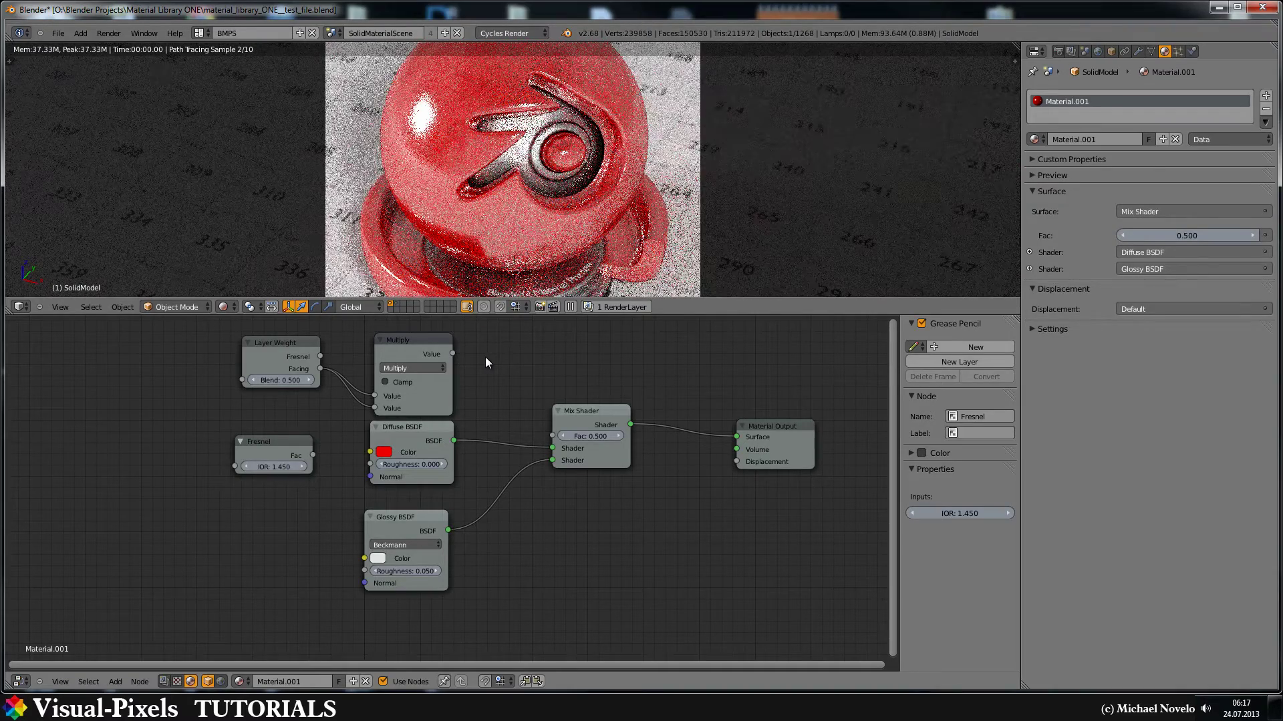
Place an Add Math node (values 0.500) above the Mix Shader.
key(shift+a)
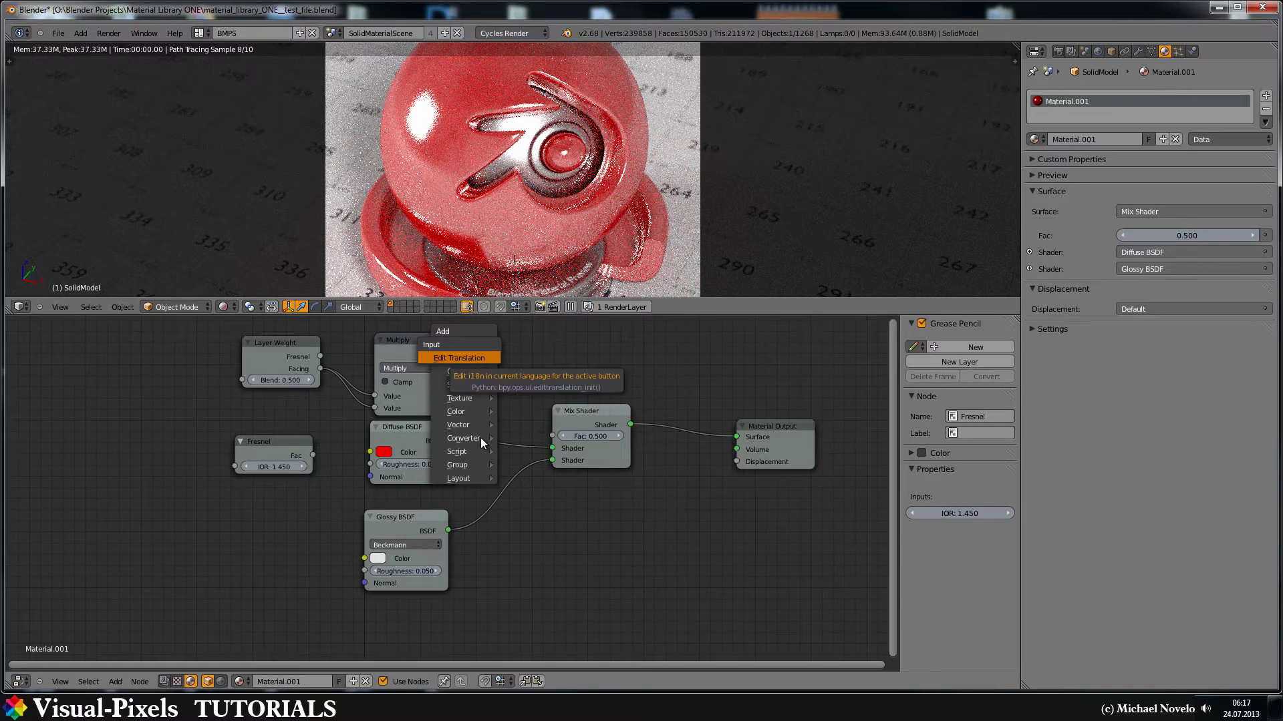
mouse_move(481, 439)
click(535, 438)
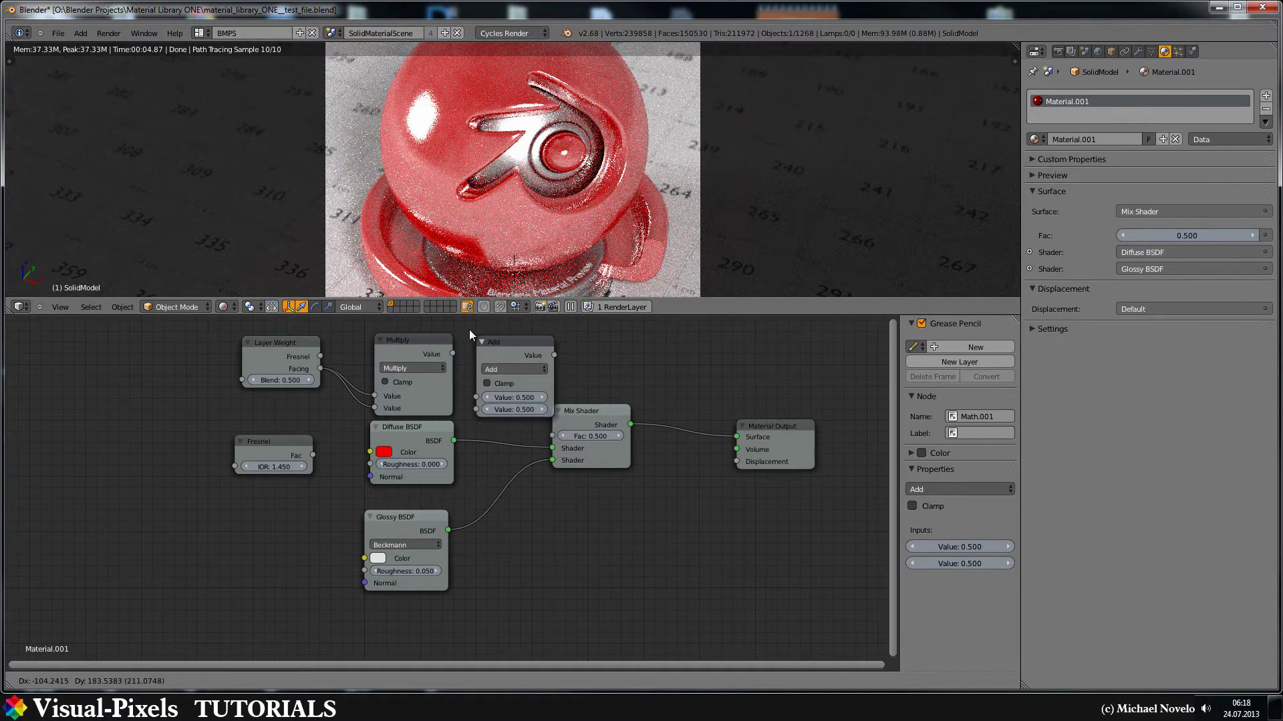
click(469, 329)
click(233, 307)
Switch the viewport to Solid shading and move the Mix Shader node right and down.
click(237, 265)
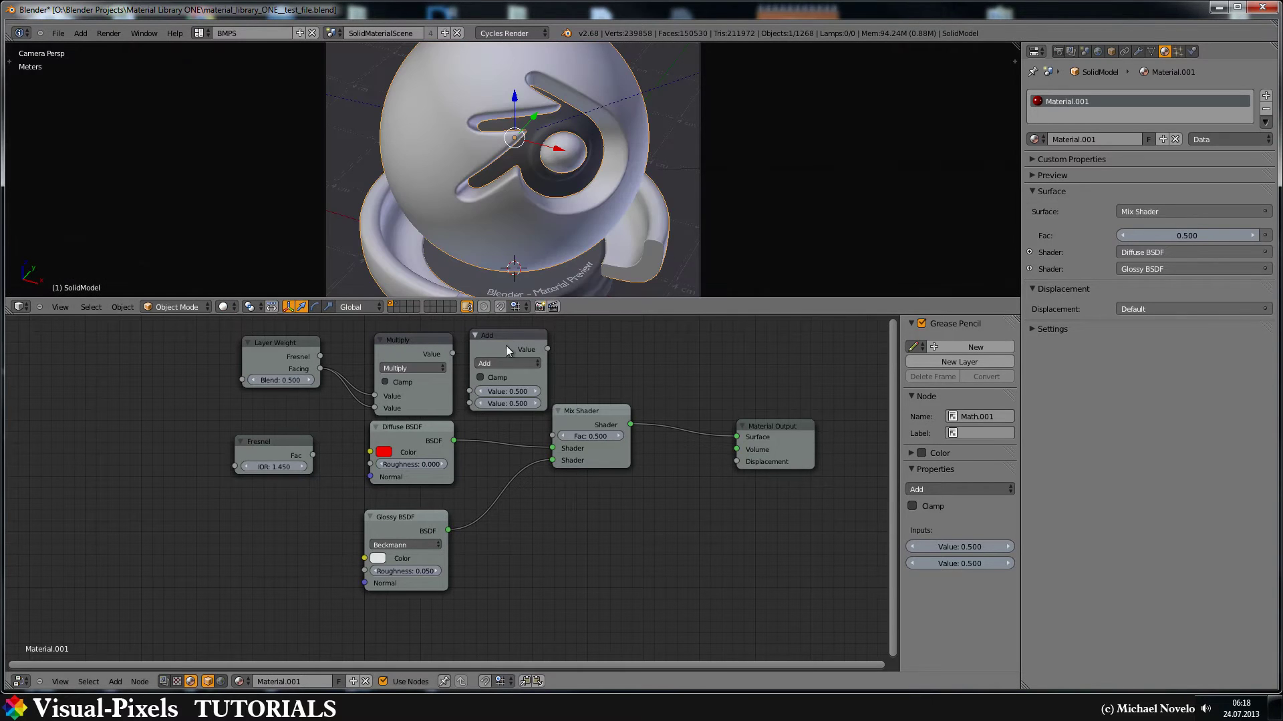
click(584, 412)
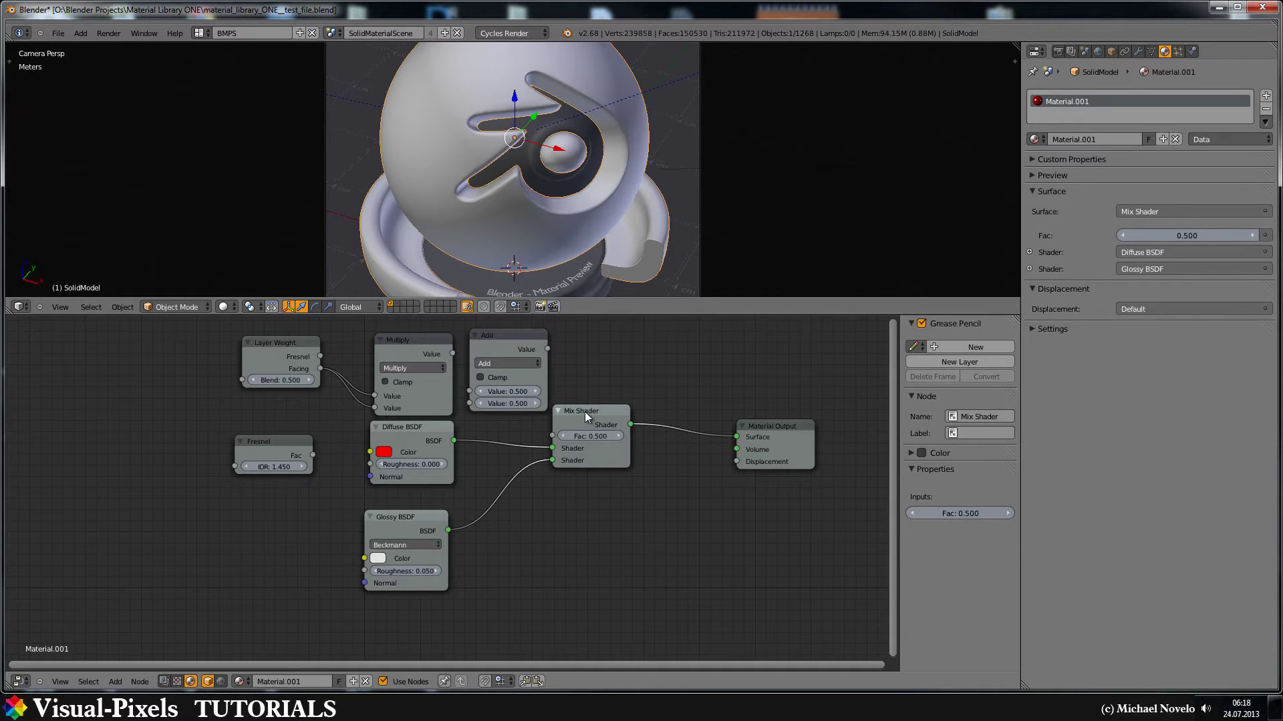
drag(585, 413, 646, 428)
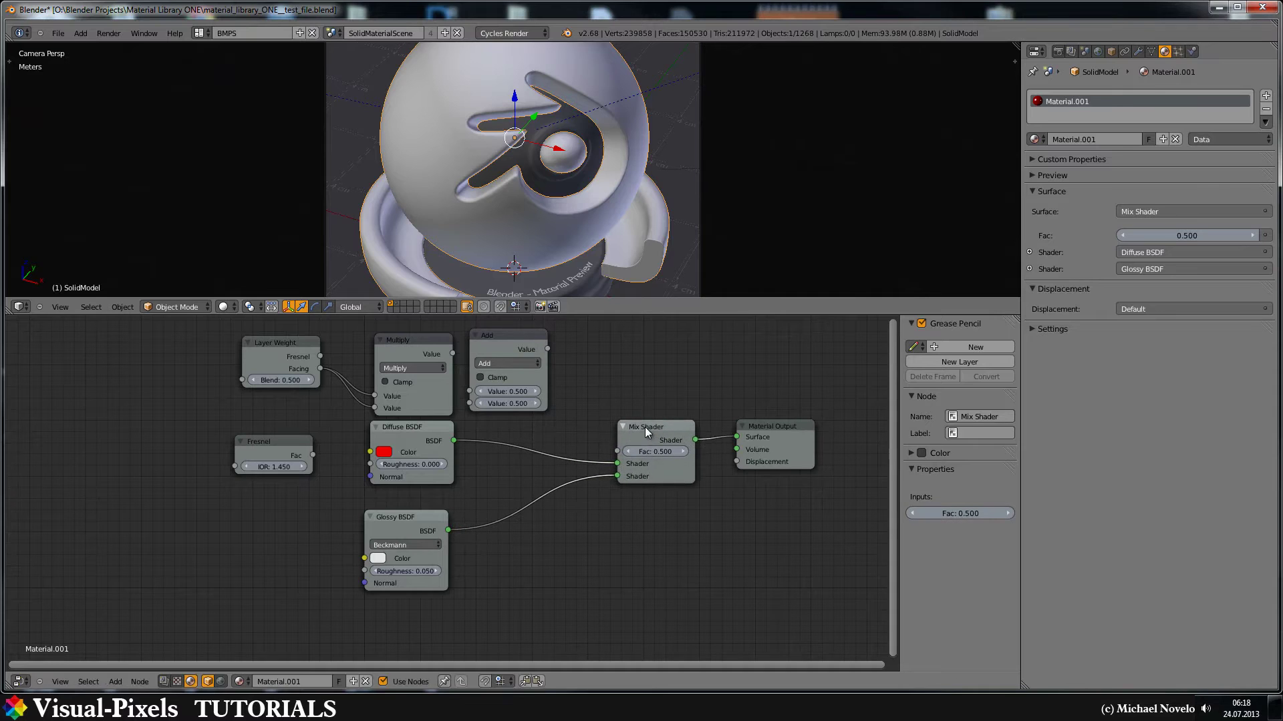
Link Multiply Value and Fresnel Fac into the Add node, and Add's Value into Mix Shader Fac.
click(452, 354)
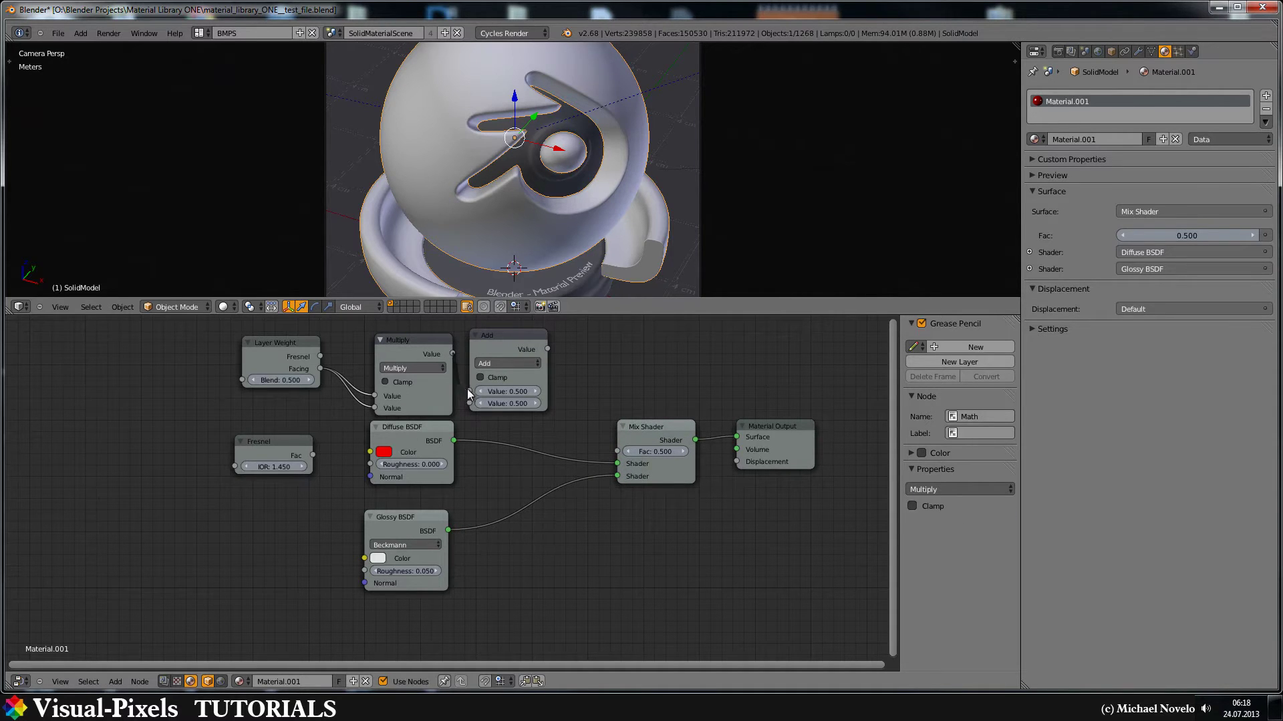
drag(452, 354, 471, 392)
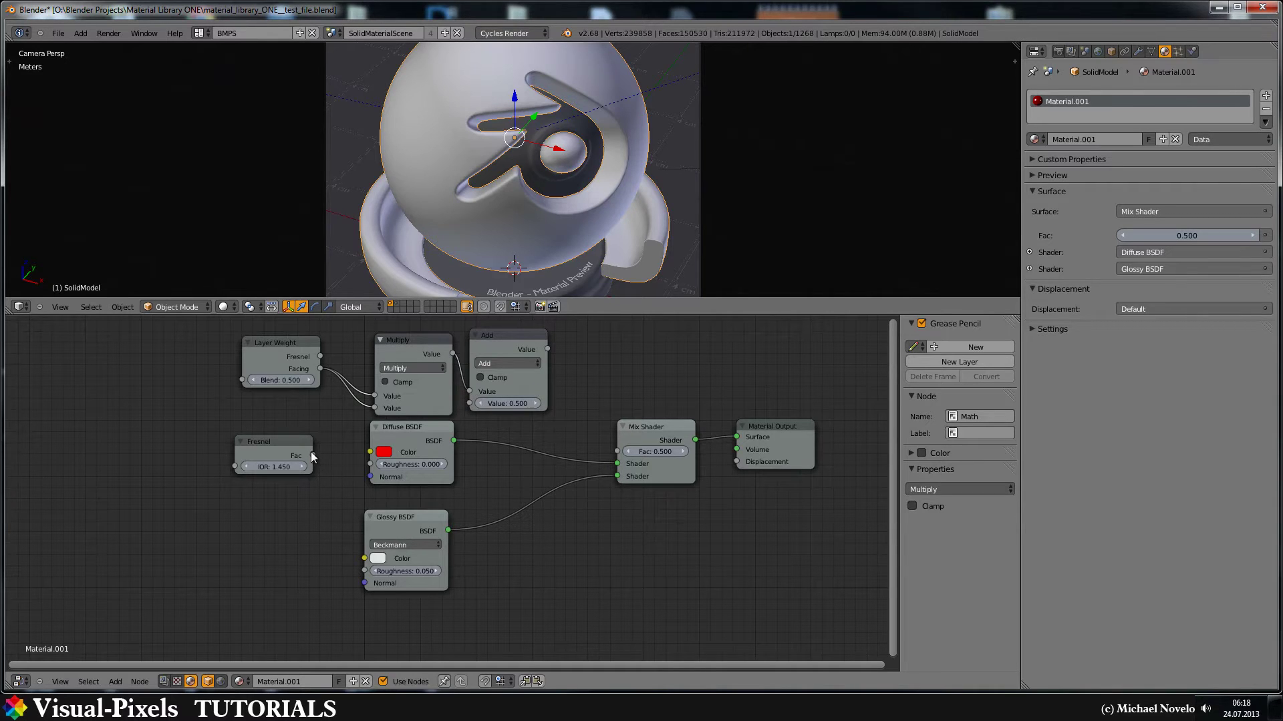
drag(313, 456, 470, 404)
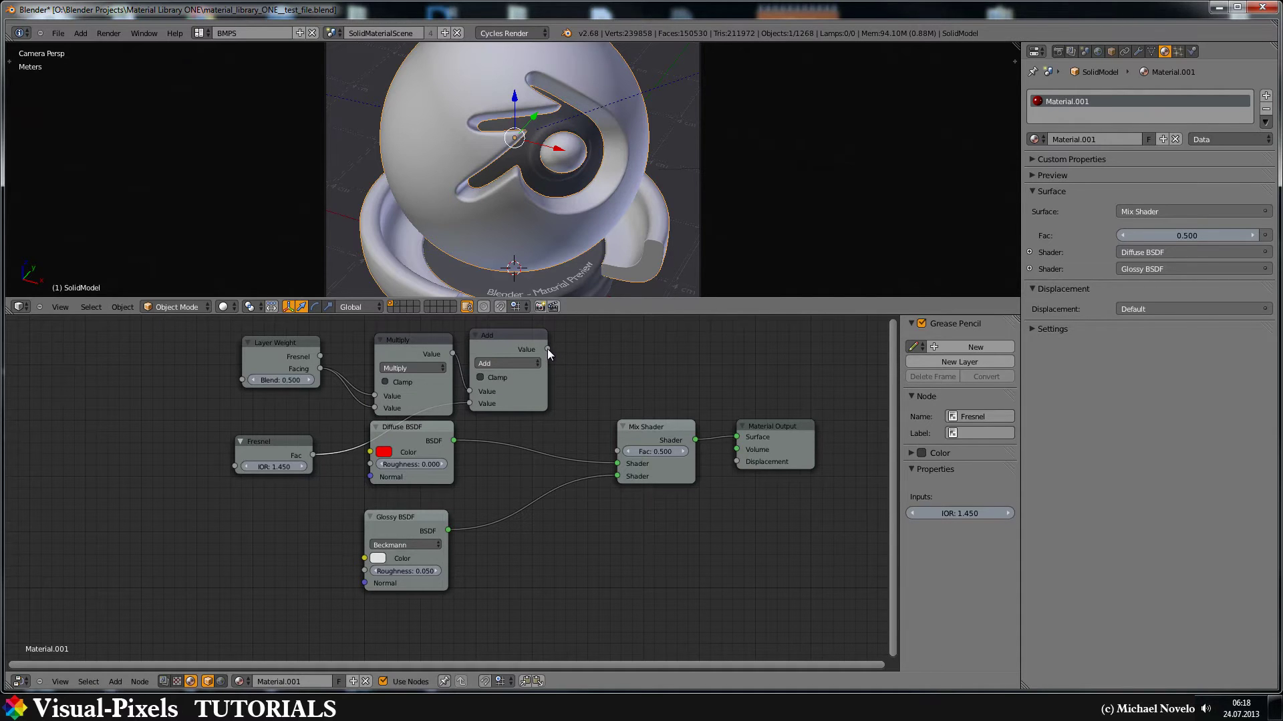
drag(547, 348, 617, 454)
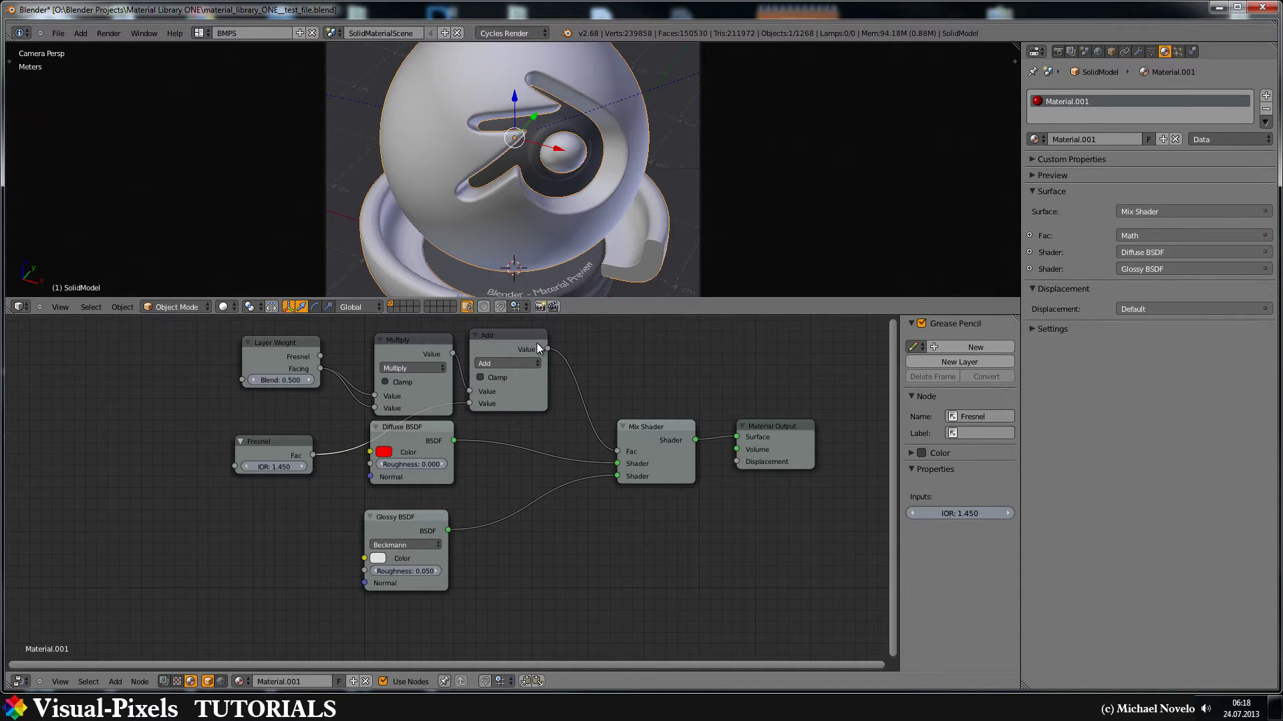
click(232, 306)
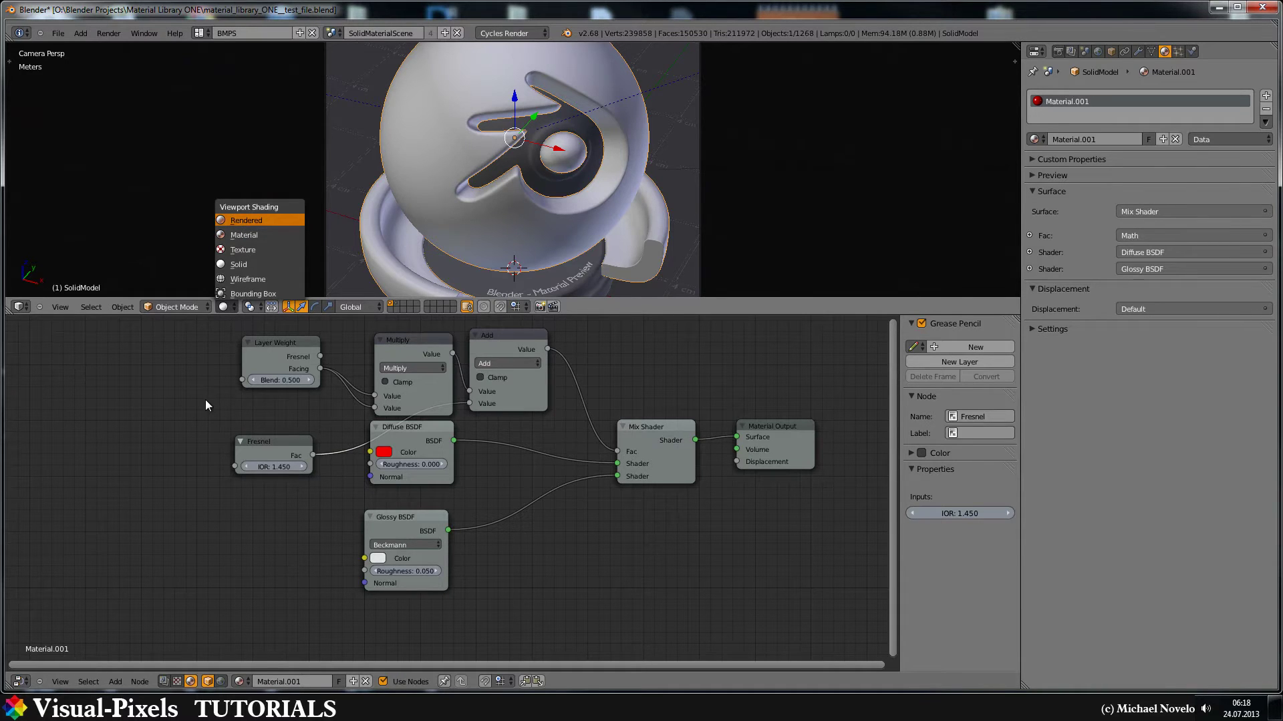
Switch the 3D viewport back to Rendered shading to preview the red material in Cycles.
key(Return)
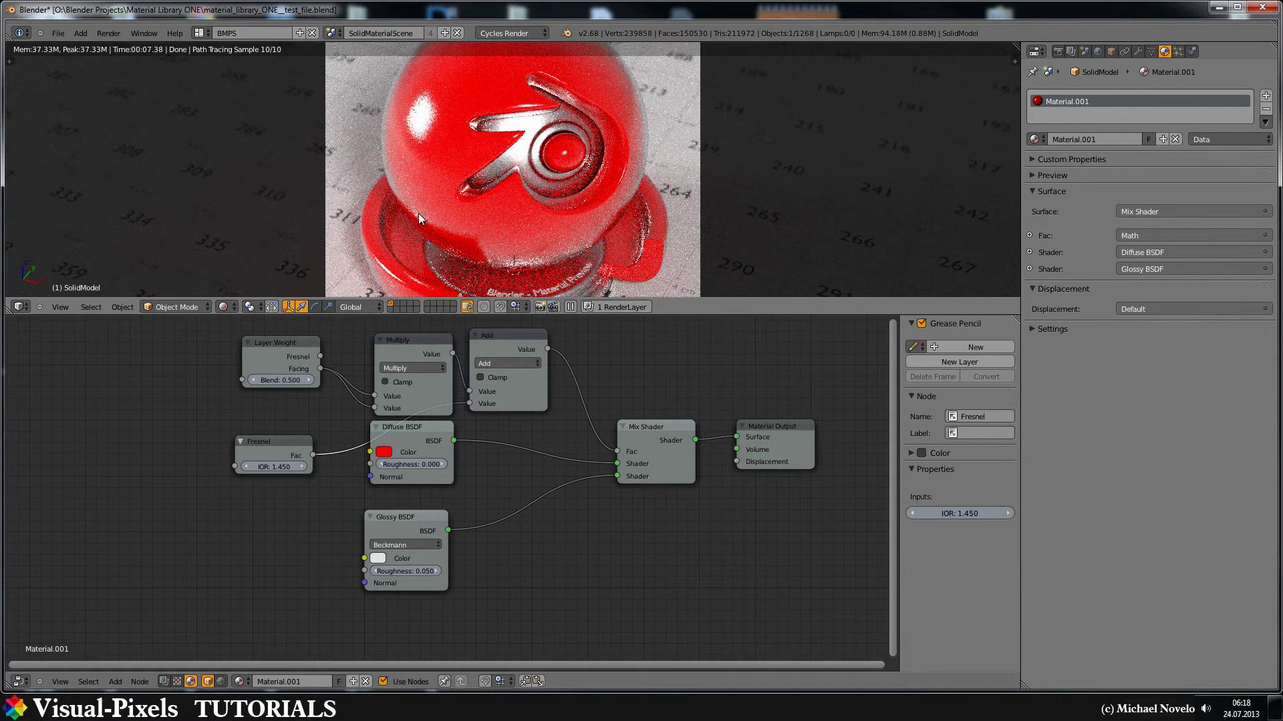
Change the former Add math node's operation to Sine.
click(507, 362)
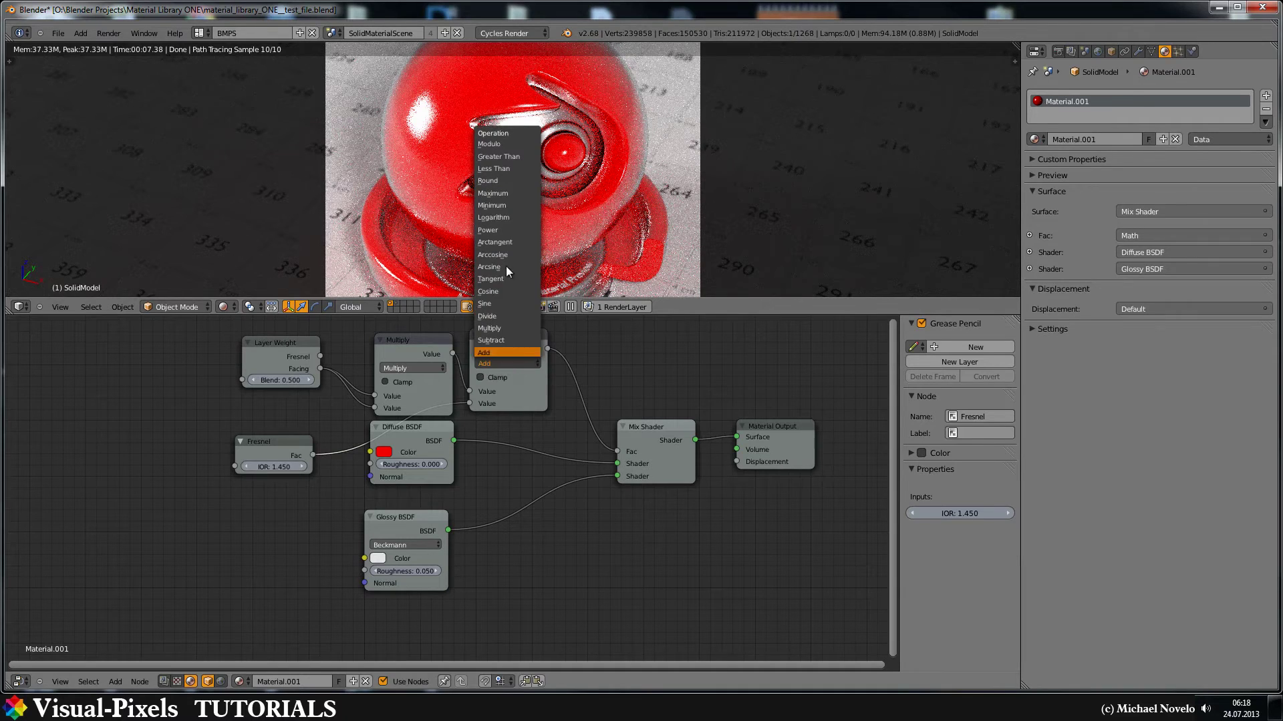
click(487, 305)
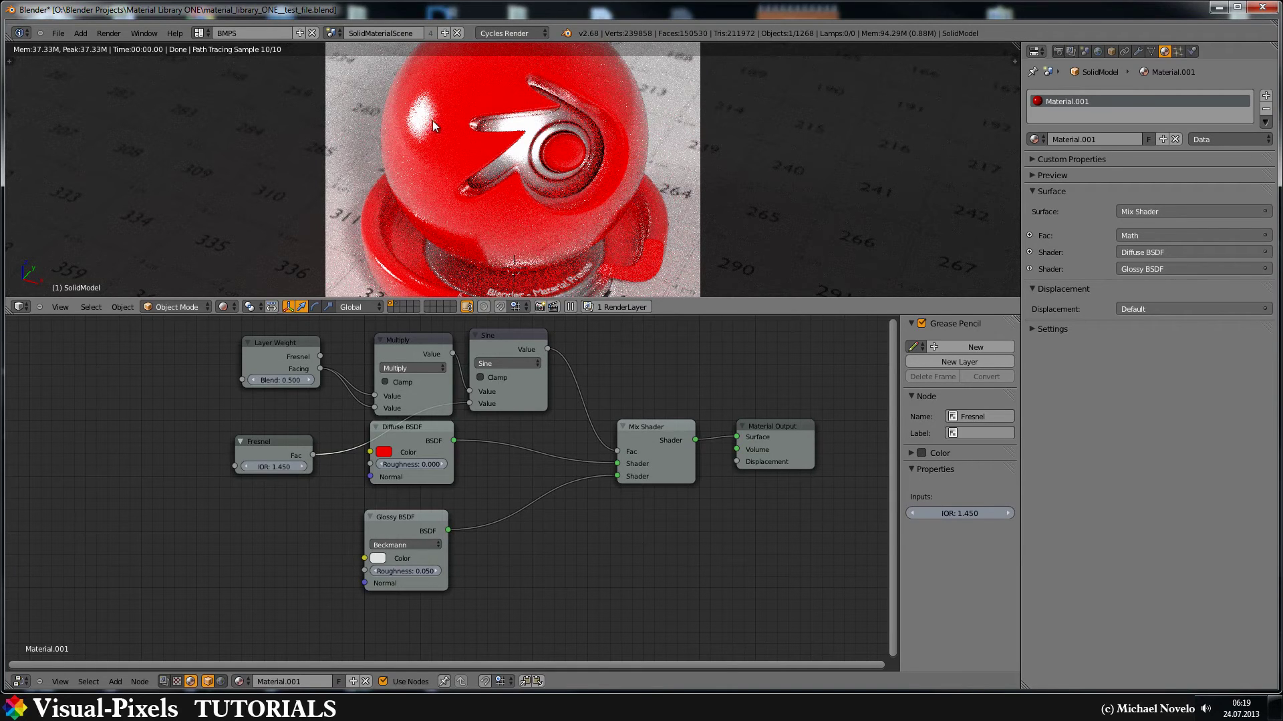
scroll(446, 194, down, 2)
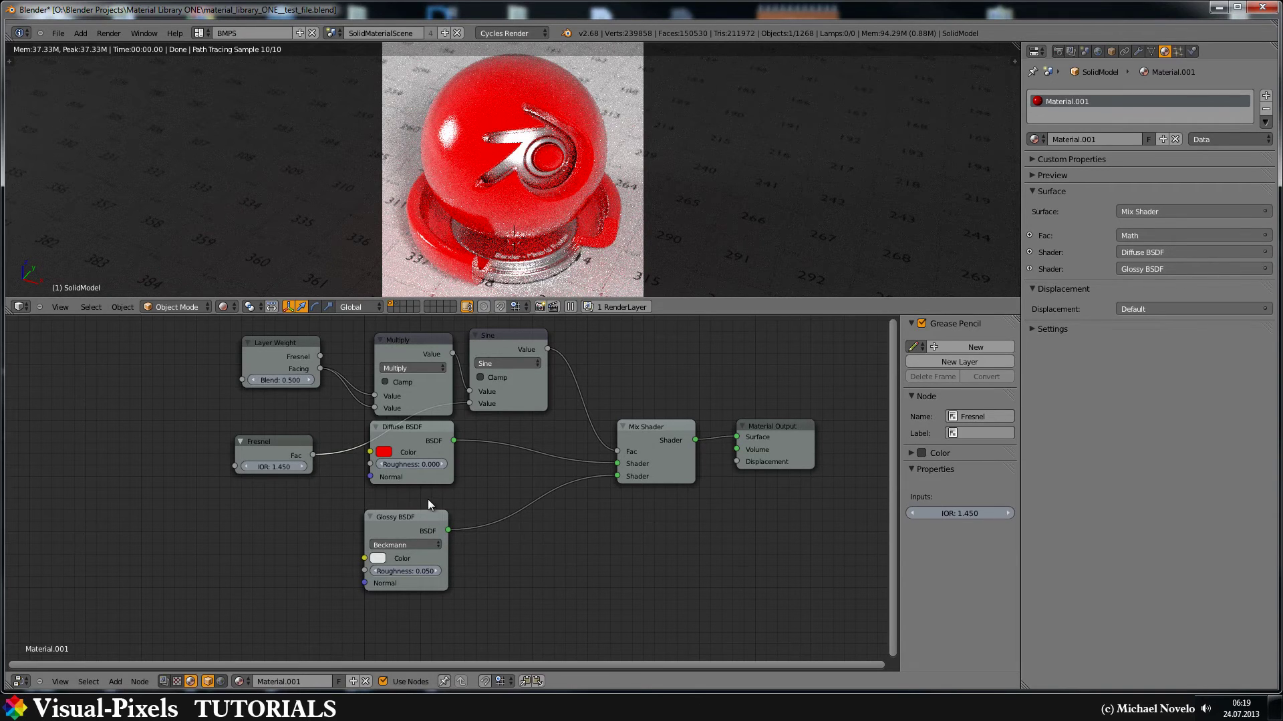
Confirm Glossy roughness 0.050 and tint the Glossy colour pinkish red (R 0.800, G 0.335, B 0.292).
click(408, 570)
key(Return)
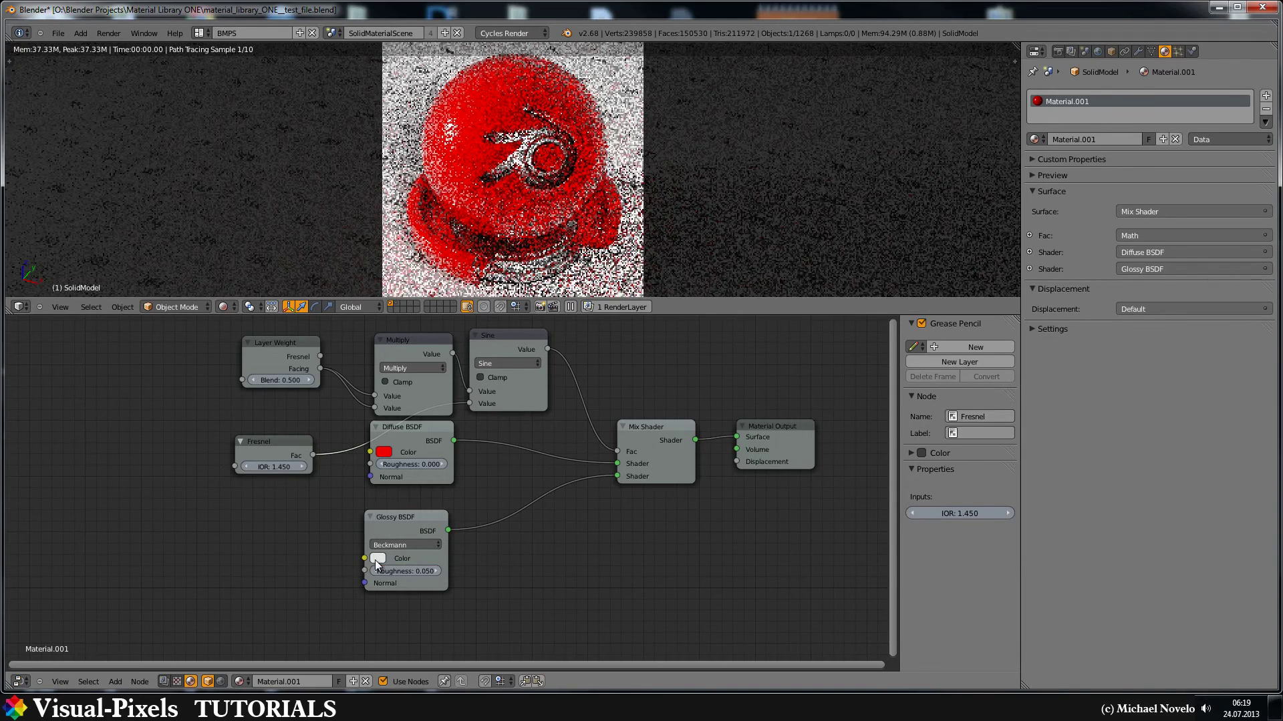
click(376, 559)
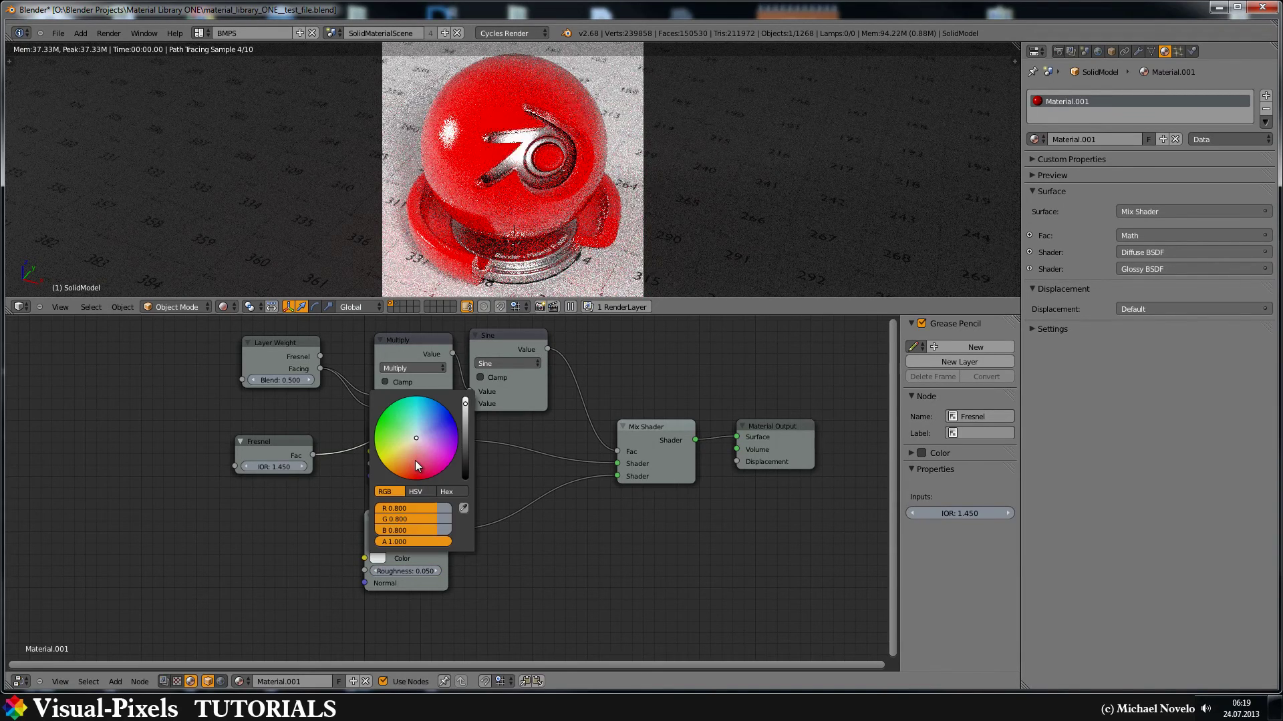
click(415, 461)
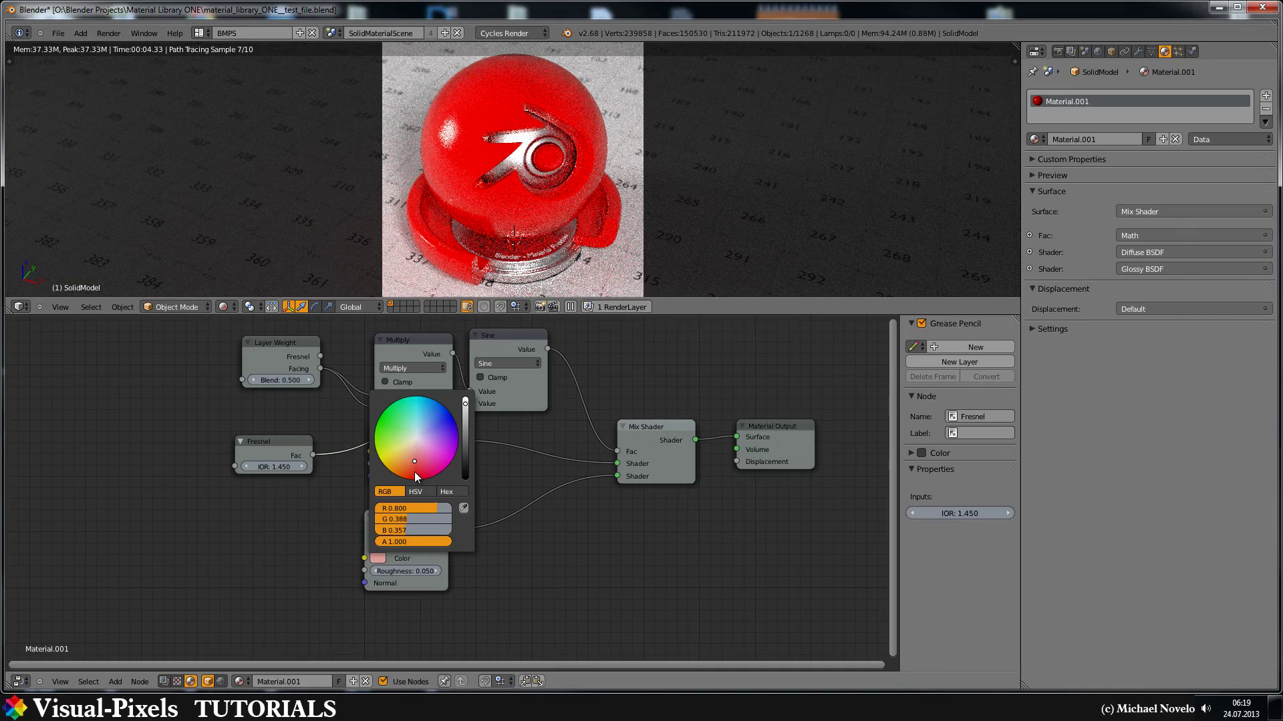
click(414, 473)
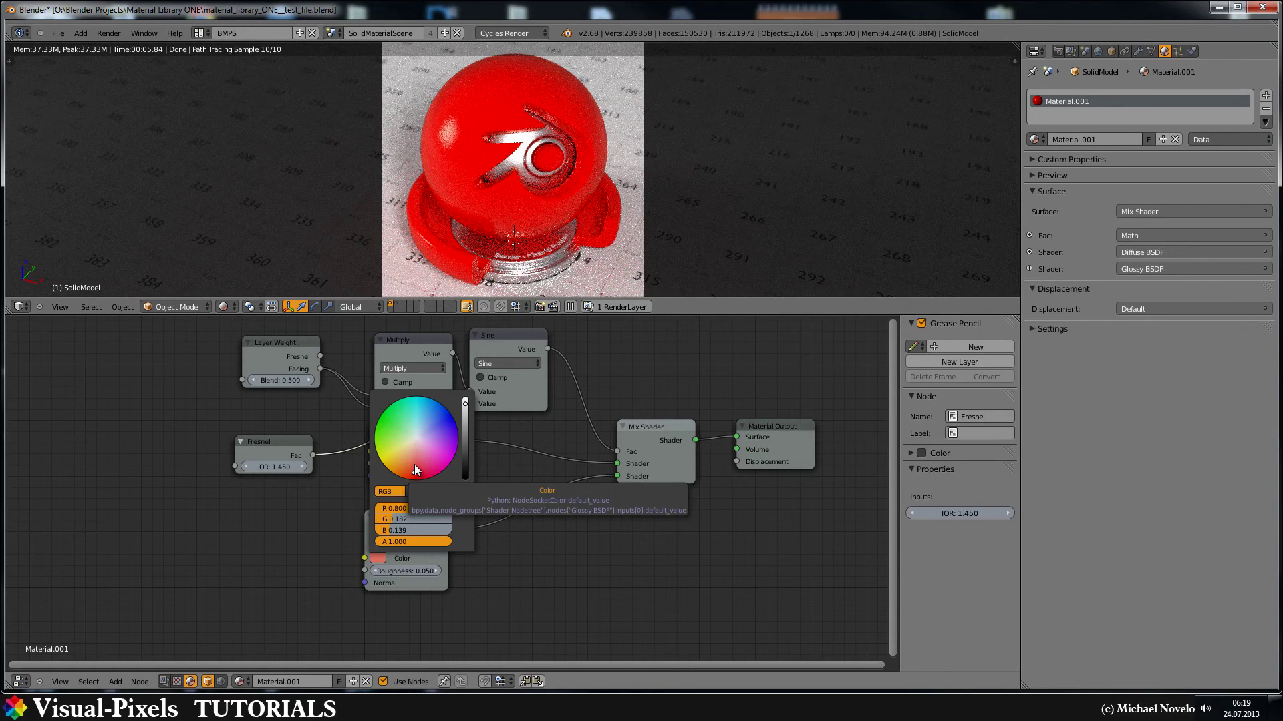
click(414, 465)
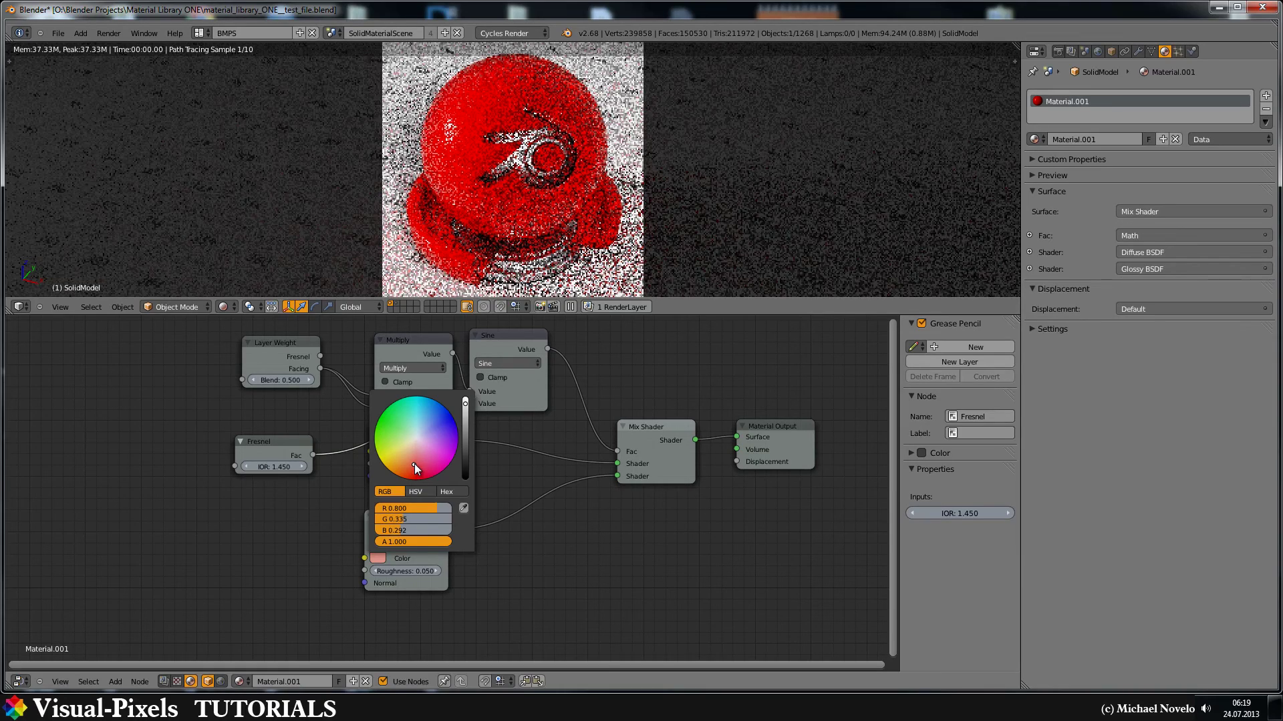